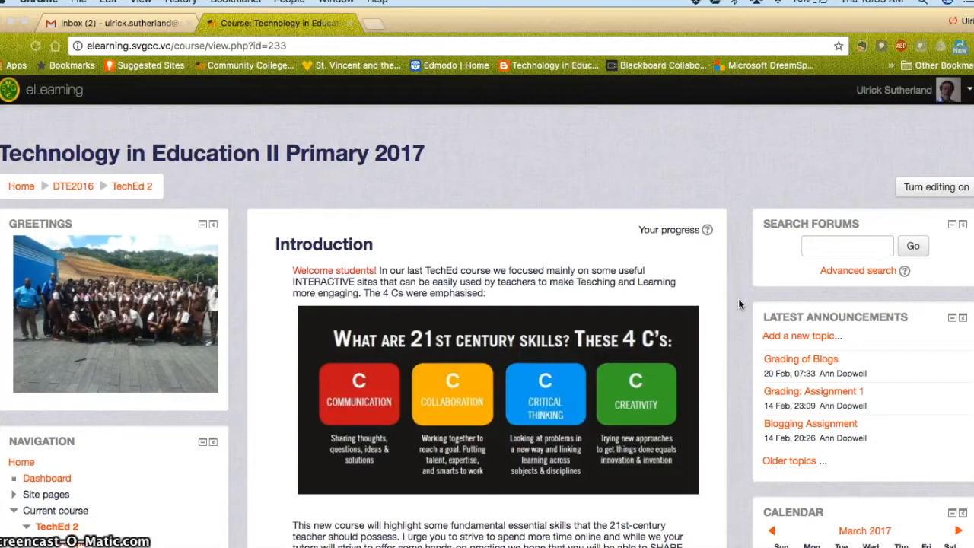
Open Assignment Four (MS Excel) from Unit Four of the Technology in Education II course page.
{"action": "scroll", "coordinate": [738, 303], "scroll_direction": "down", "scroll_amount": 5}
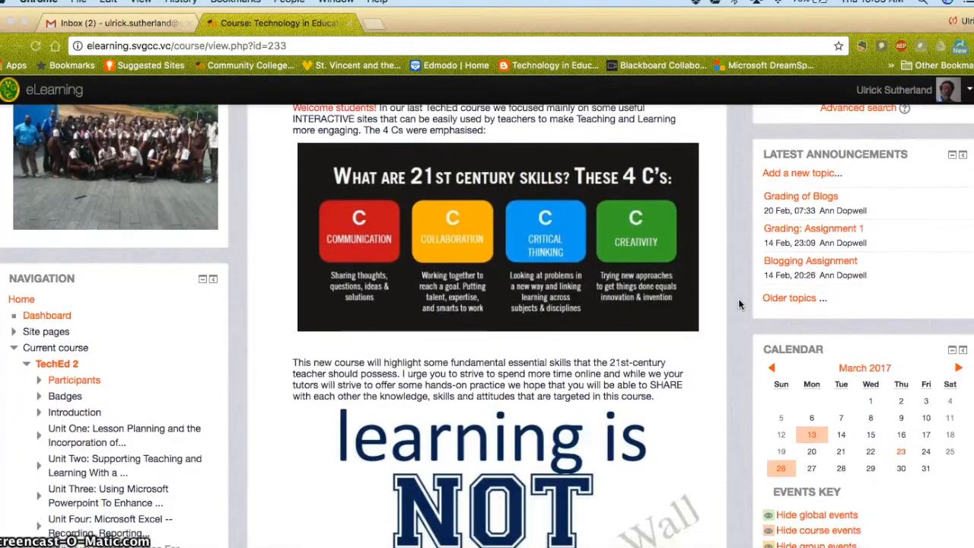
{"action": "scroll", "coordinate": [738, 303], "scroll_direction": "up", "scroll_amount": 4}
{"action": "scroll", "coordinate": [738, 304], "scroll_direction": "up", "scroll_amount": 2}
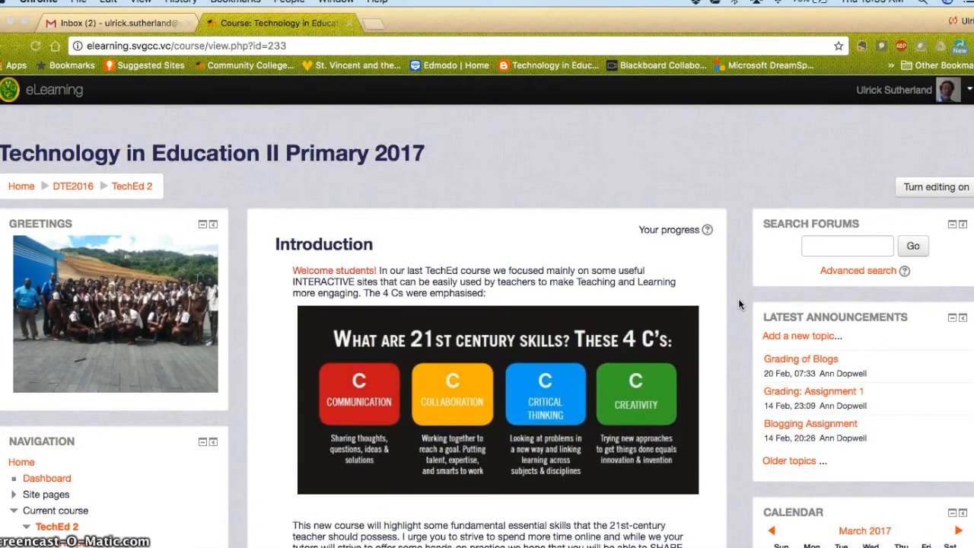
{"action": "scroll", "coordinate": [738, 304], "scroll_direction": "down", "scroll_amount": 20}
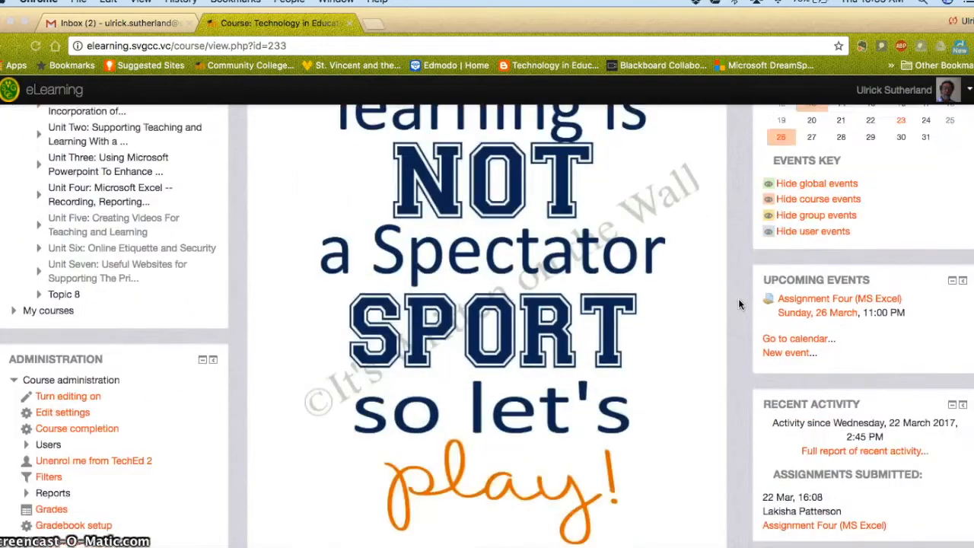
{"action": "scroll", "coordinate": [738, 305], "scroll_direction": "down", "scroll_amount": 15}
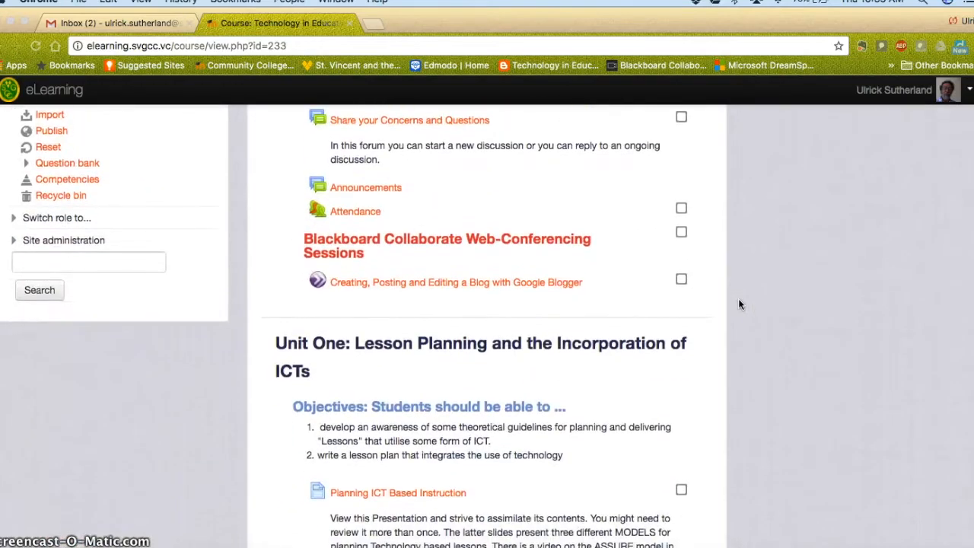
{"action": "scroll", "coordinate": [738, 304], "scroll_direction": "down", "scroll_amount": 12}
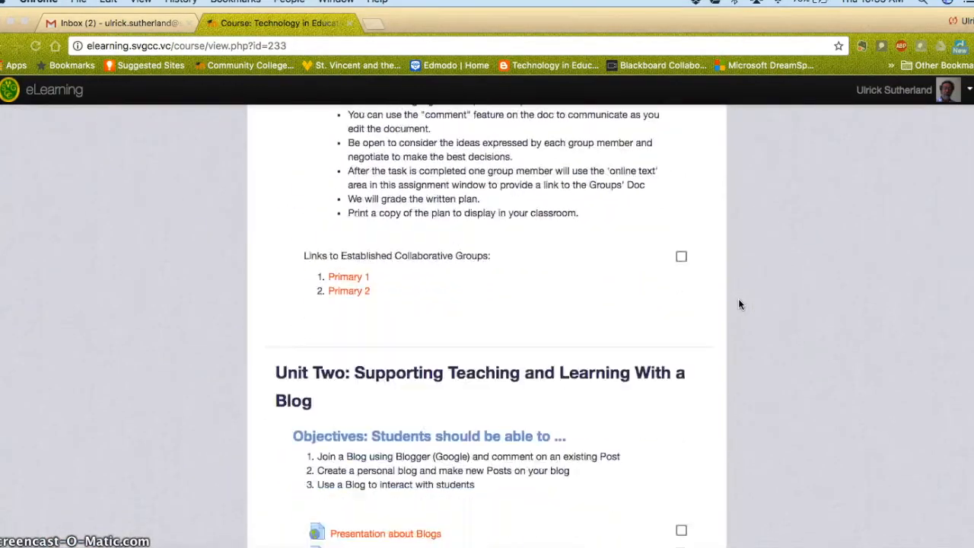
{"action": "scroll", "coordinate": [738, 304], "scroll_direction": "down", "scroll_amount": 12}
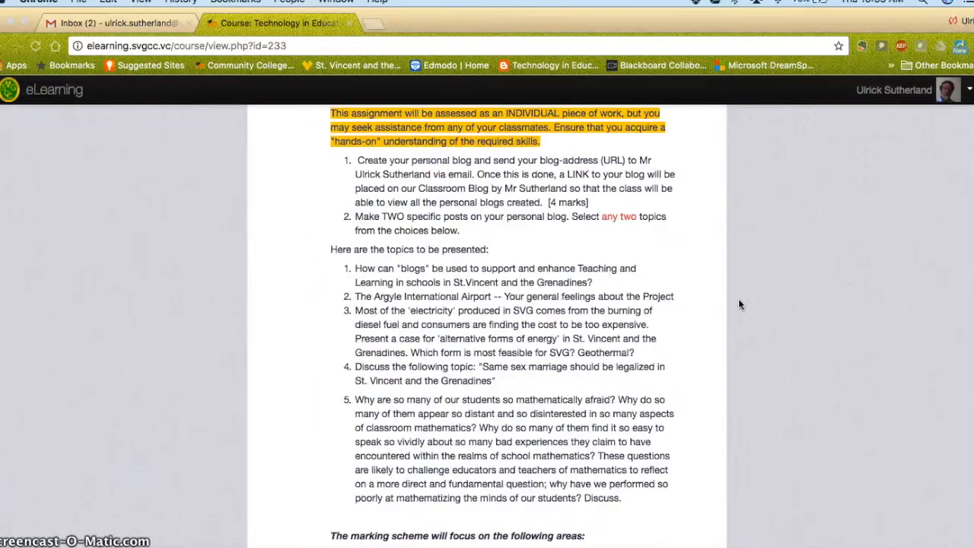
{"action": "scroll", "coordinate": [738, 304], "scroll_direction": "down", "scroll_amount": 12}
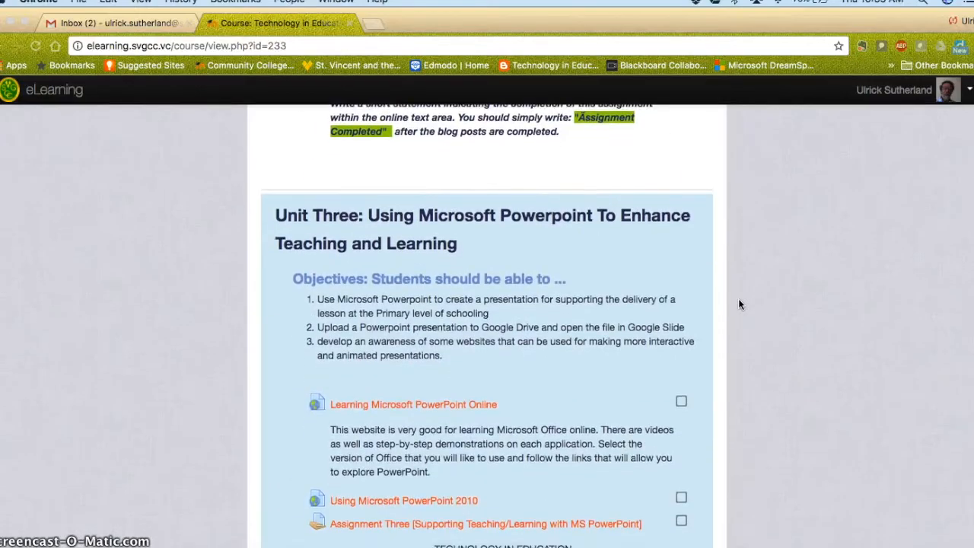
{"action": "scroll", "coordinate": [738, 304], "scroll_direction": "down", "scroll_amount": 12}
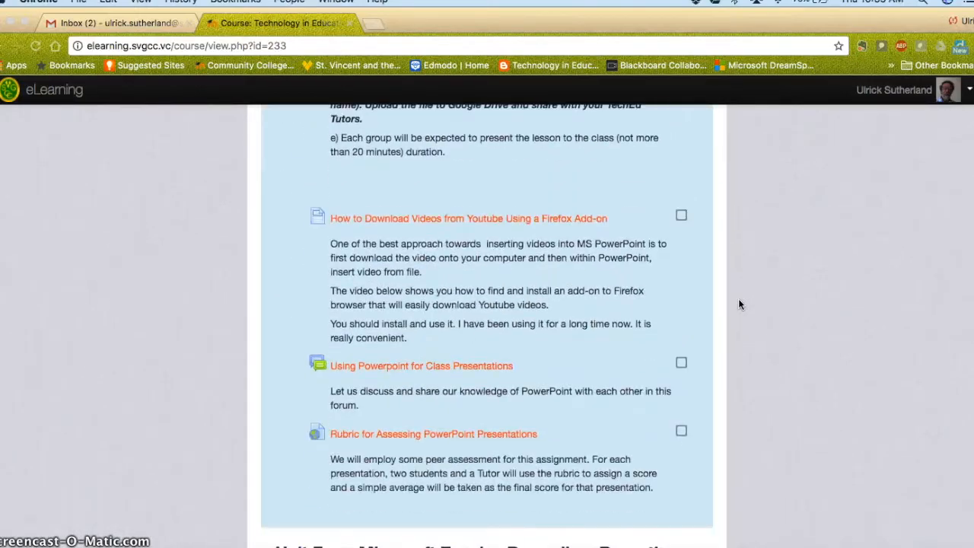
{"action": "scroll", "coordinate": [738, 304], "scroll_direction": "down", "scroll_amount": 3}
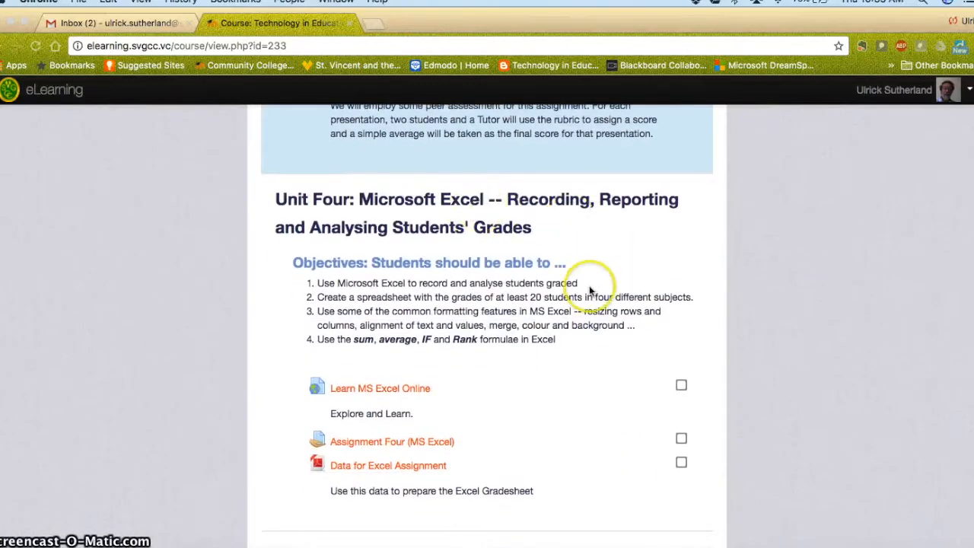
{"action": "scroll", "coordinate": [576, 419], "scroll_direction": "down", "scroll_amount": 3}
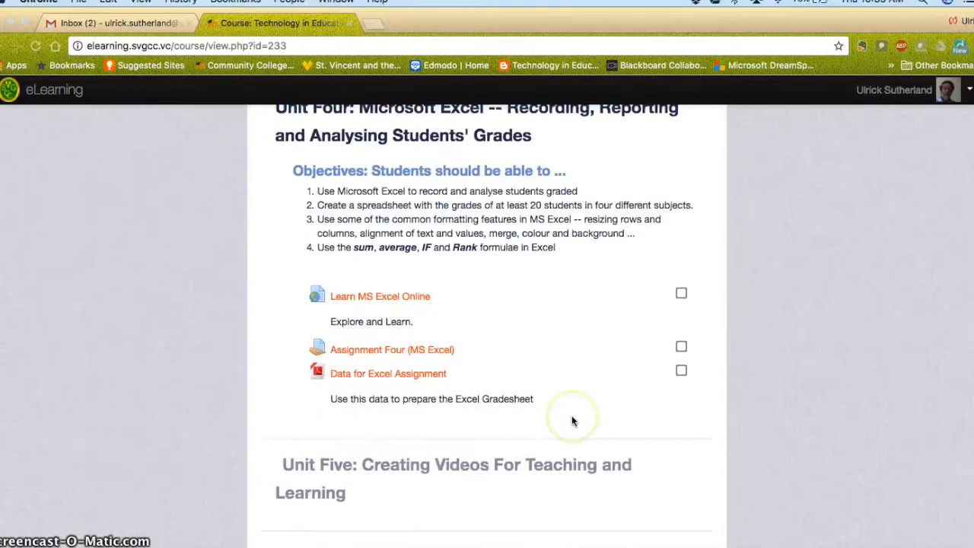
{"action": "left_click", "coordinate": [377, 350]}
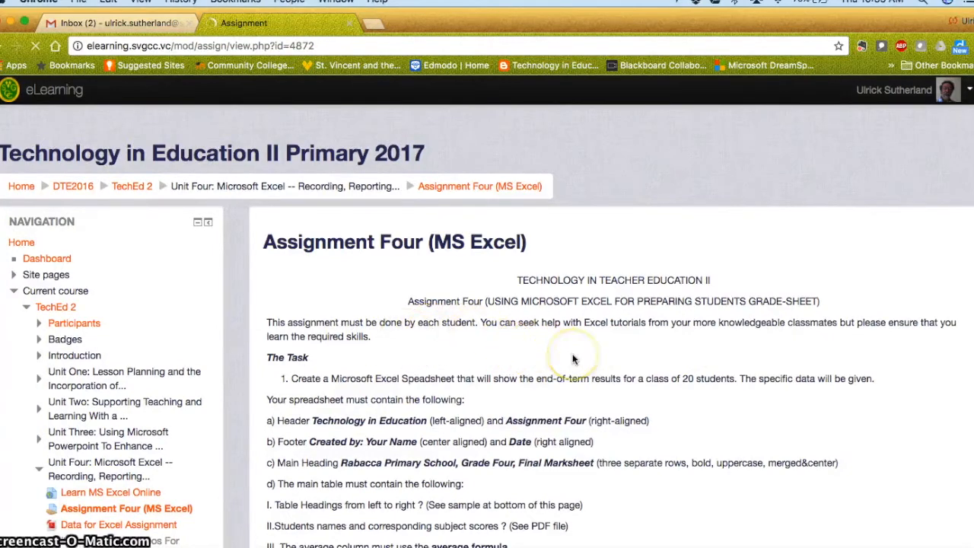
Read the Assignment Four task requirements for the header, footer, main heading, table contents and formulas.
{"action": "scroll", "coordinate": [578, 356], "scroll_direction": "down", "scroll_amount": 1}
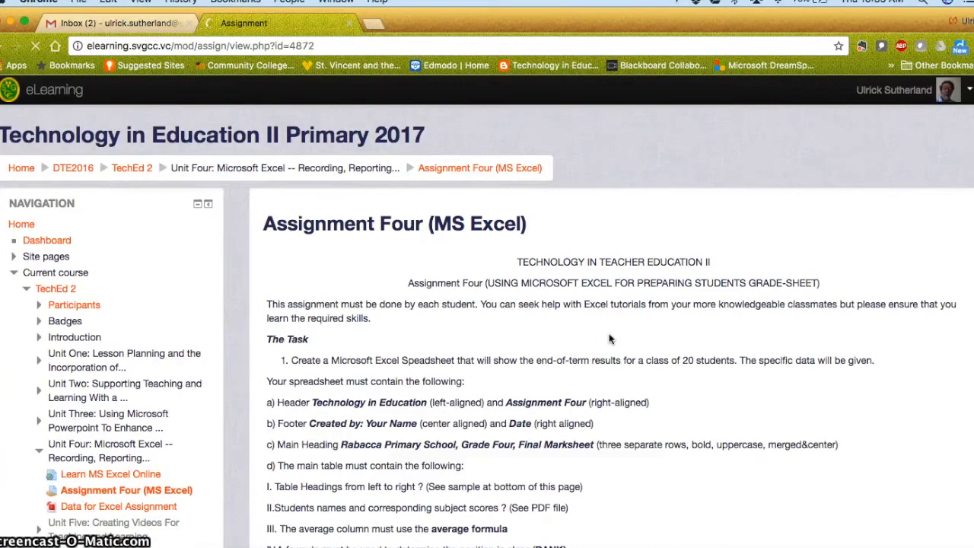
{"action": "scroll", "coordinate": [609, 338], "scroll_direction": "down", "scroll_amount": 2}
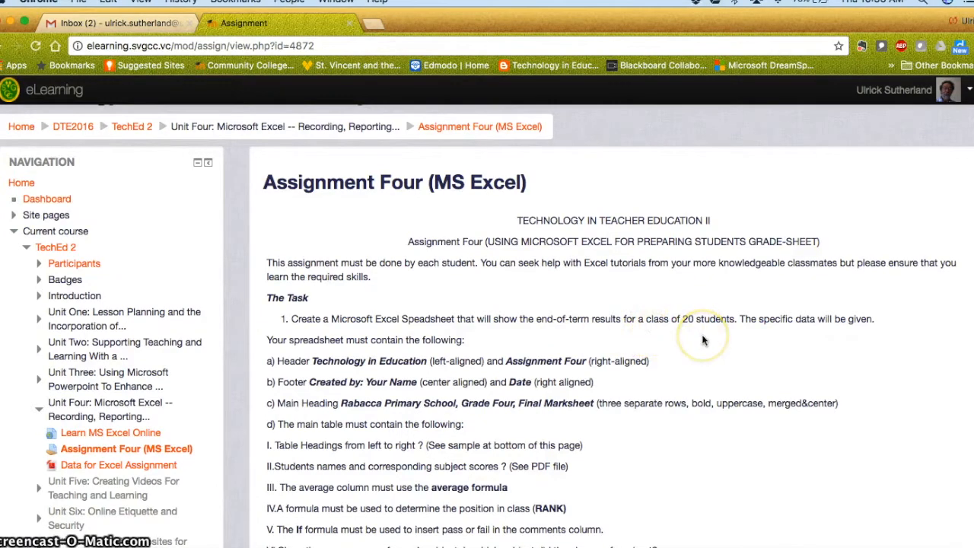
{"action": "scroll", "coordinate": [702, 334], "scroll_direction": "down", "scroll_amount": 1}
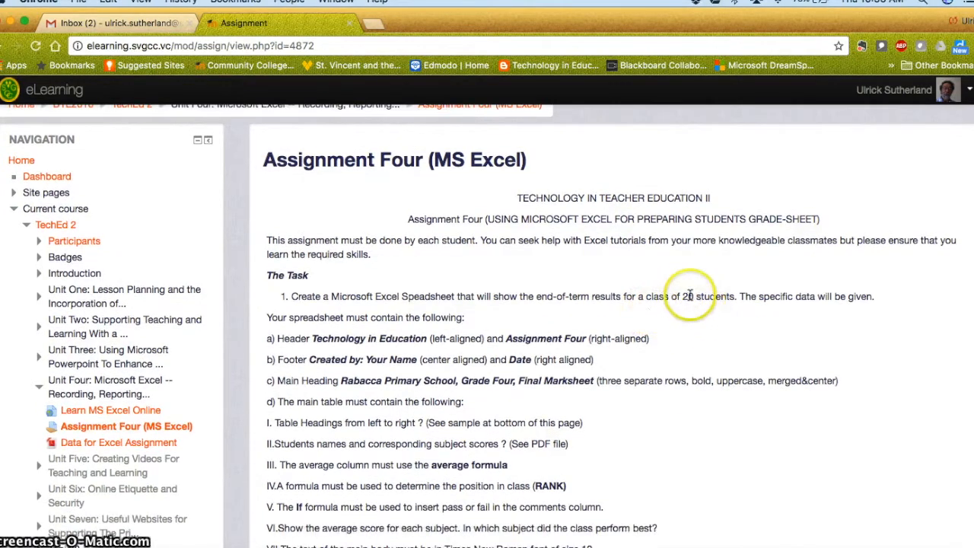
{"action": "scroll", "coordinate": [719, 337], "scroll_direction": "down", "scroll_amount": 2}
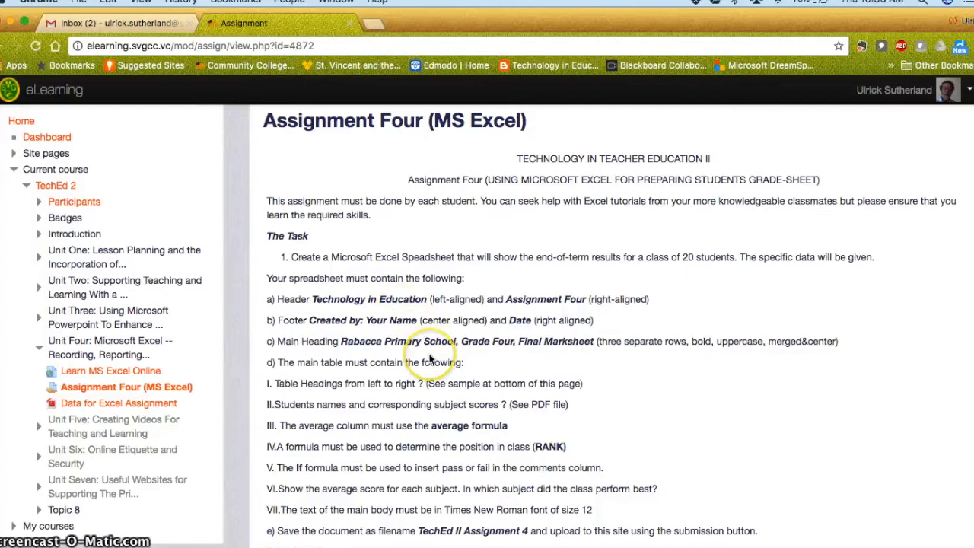
{"action": "scroll", "coordinate": [429, 362], "scroll_direction": "down", "scroll_amount": 2}
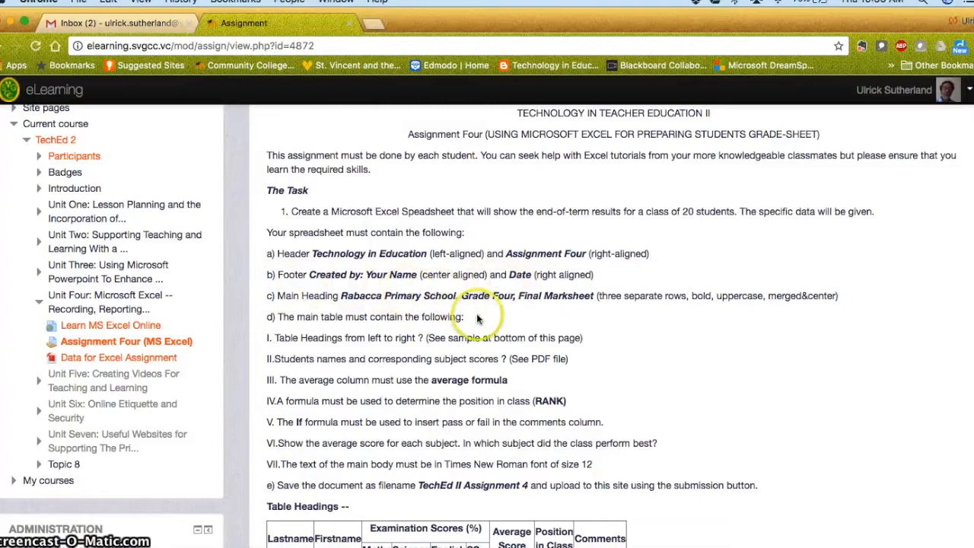
{"action": "scroll", "coordinate": [478, 318], "scroll_direction": "down", "scroll_amount": 2}
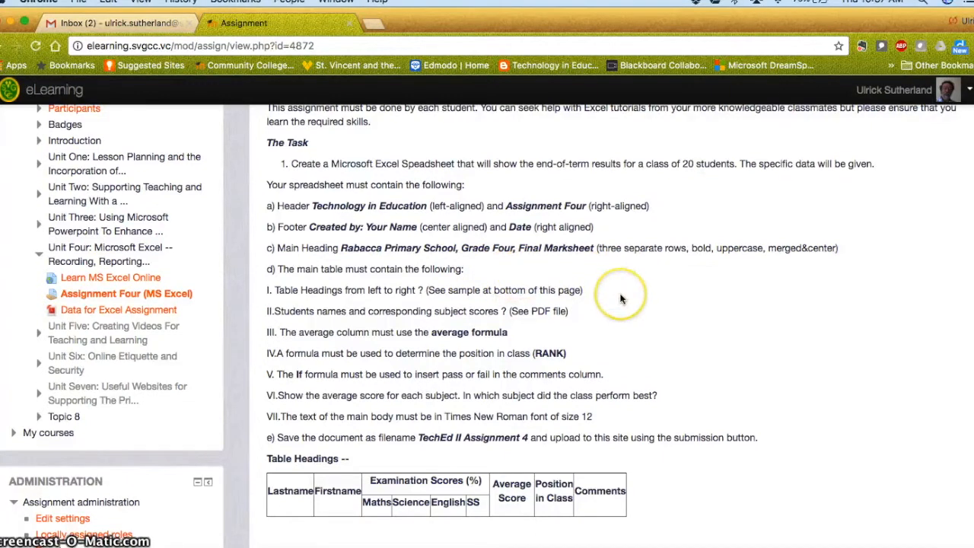
{"action": "scroll", "coordinate": [620, 298], "scroll_direction": "down", "scroll_amount": 1}
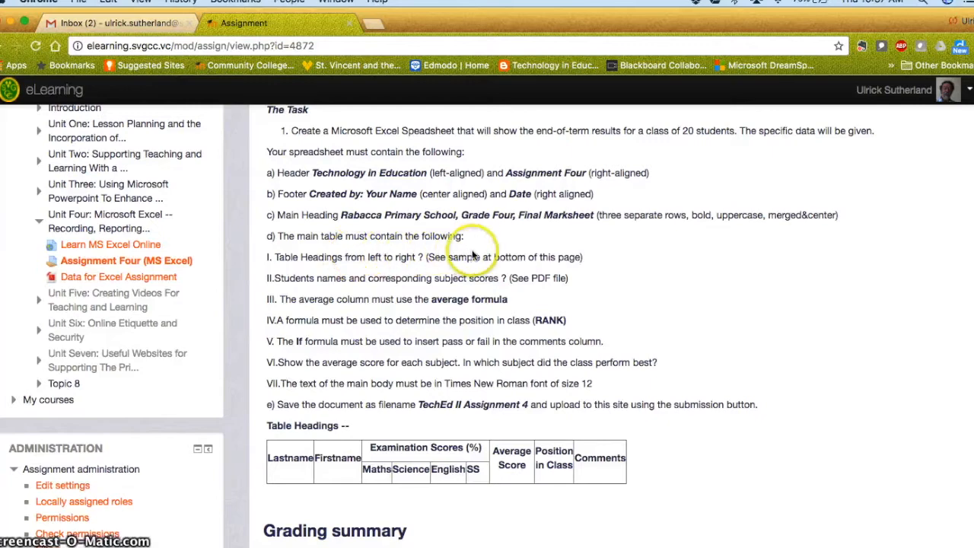
{"action": "scroll", "coordinate": [475, 256], "scroll_direction": "down", "scroll_amount": 2}
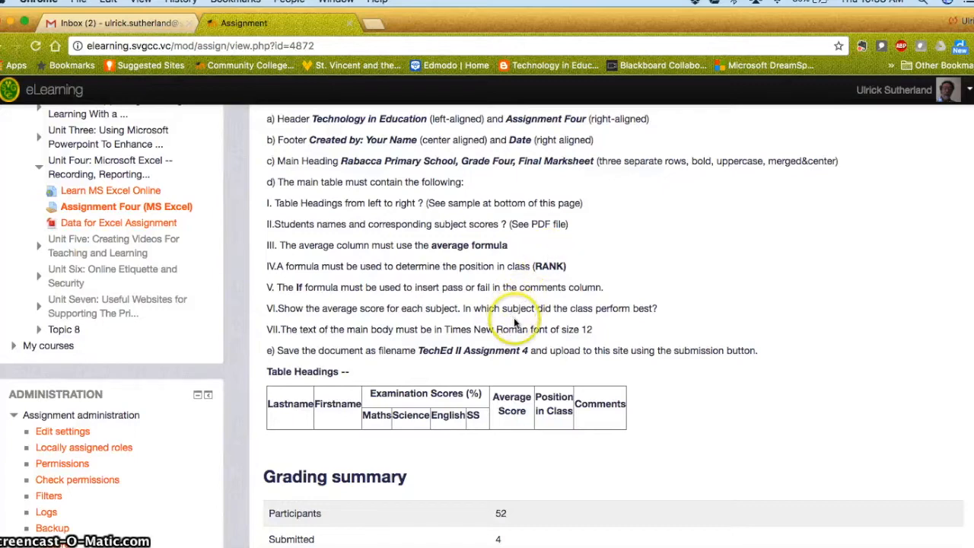
Review the remaining assignment instructions, the sample table headings and the grading summary with its due date.
{"action": "scroll", "coordinate": [513, 324], "scroll_direction": "down", "scroll_amount": 1}
{"action": "scroll", "coordinate": [513, 324], "scroll_direction": "down", "scroll_amount": 3}
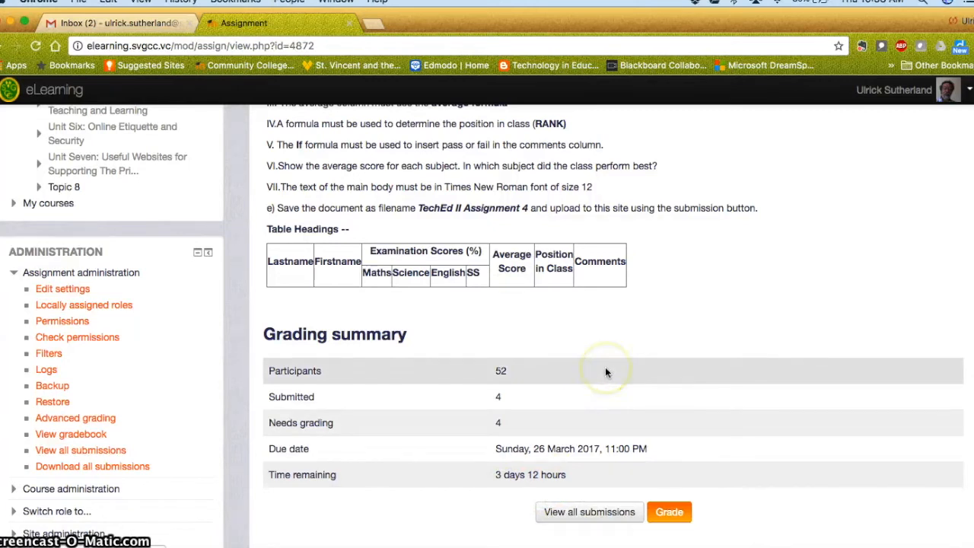
{"action": "left_click", "coordinate": [613, 346]}
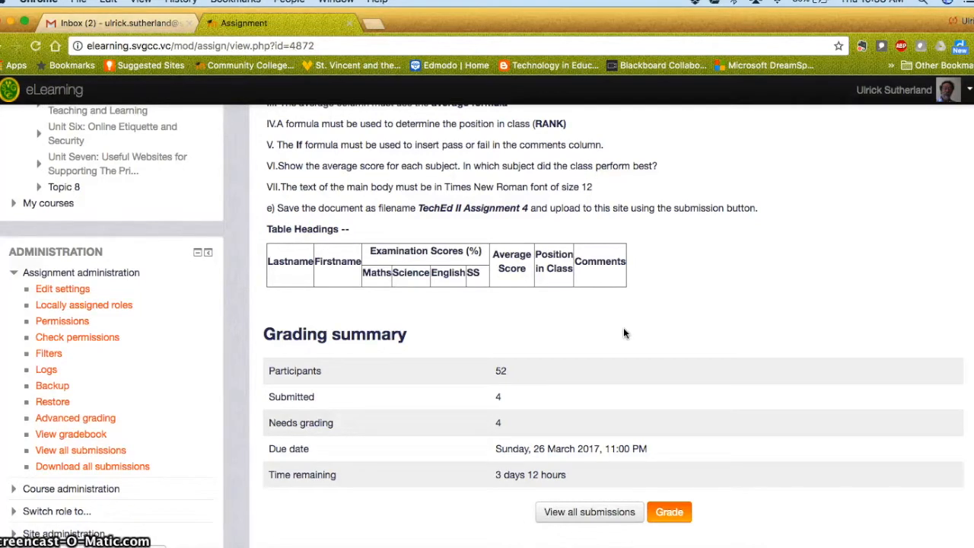
{"action": "scroll", "coordinate": [623, 332], "scroll_direction": "up", "scroll_amount": 2}
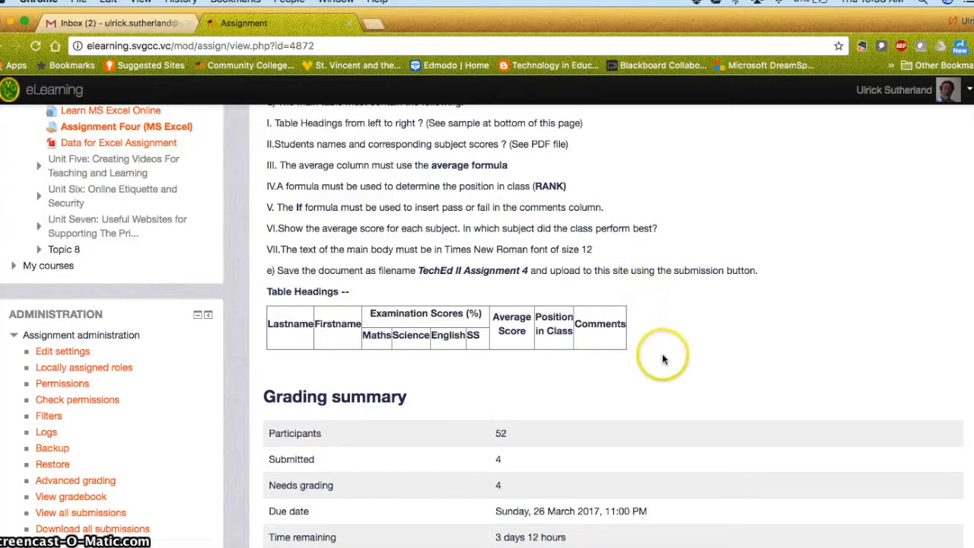
{"action": "scroll", "coordinate": [662, 359], "scroll_direction": "down", "scroll_amount": 1}
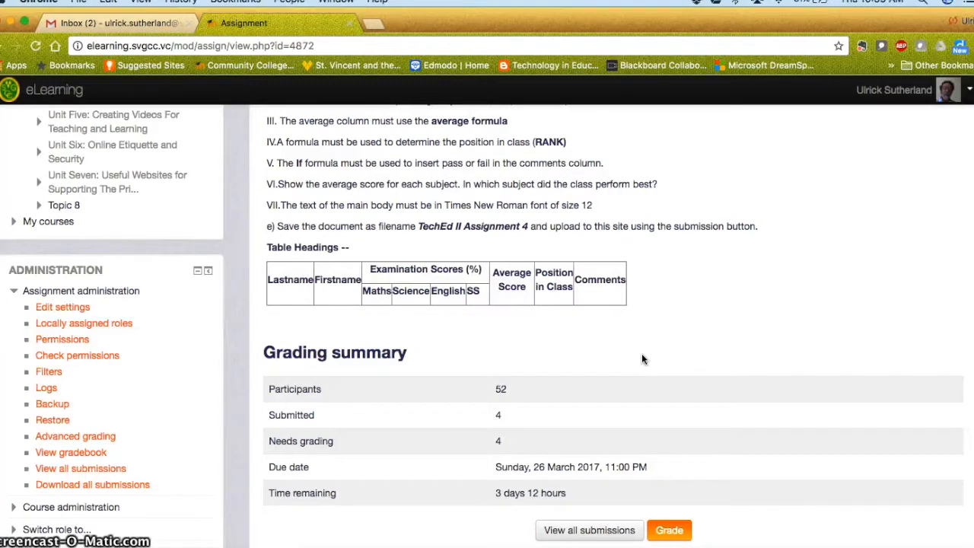
{"action": "scroll", "coordinate": [642, 358], "scroll_direction": "up", "scroll_amount": 3}
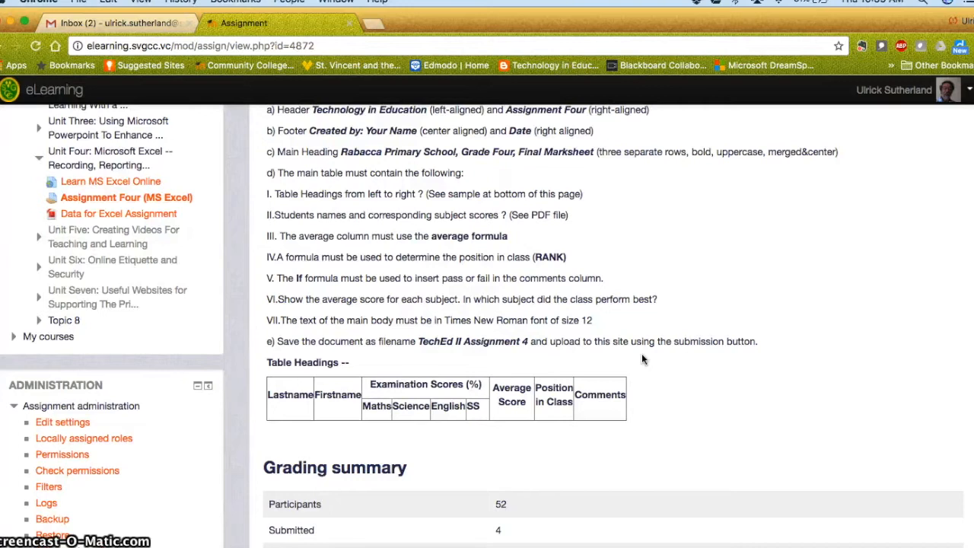
{"action": "scroll", "coordinate": [643, 359], "scroll_direction": "up", "scroll_amount": 1}
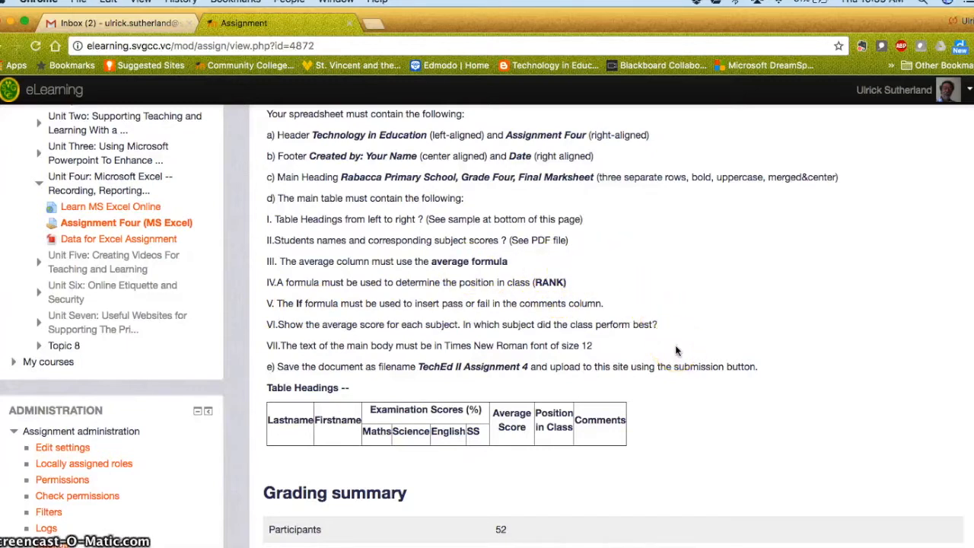
{"action": "scroll", "coordinate": [676, 349], "scroll_direction": "down", "scroll_amount": 3}
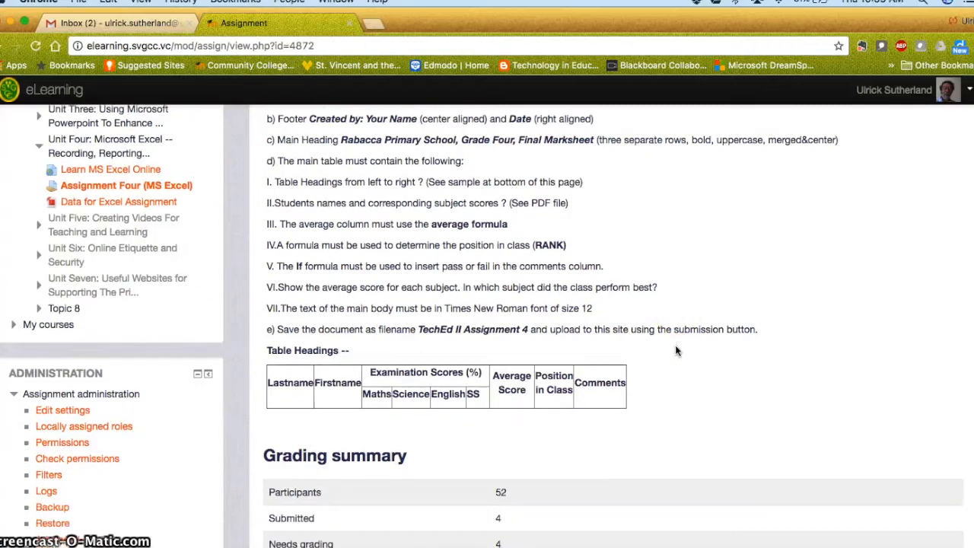
{"action": "scroll", "coordinate": [676, 351], "scroll_direction": "down", "scroll_amount": 1}
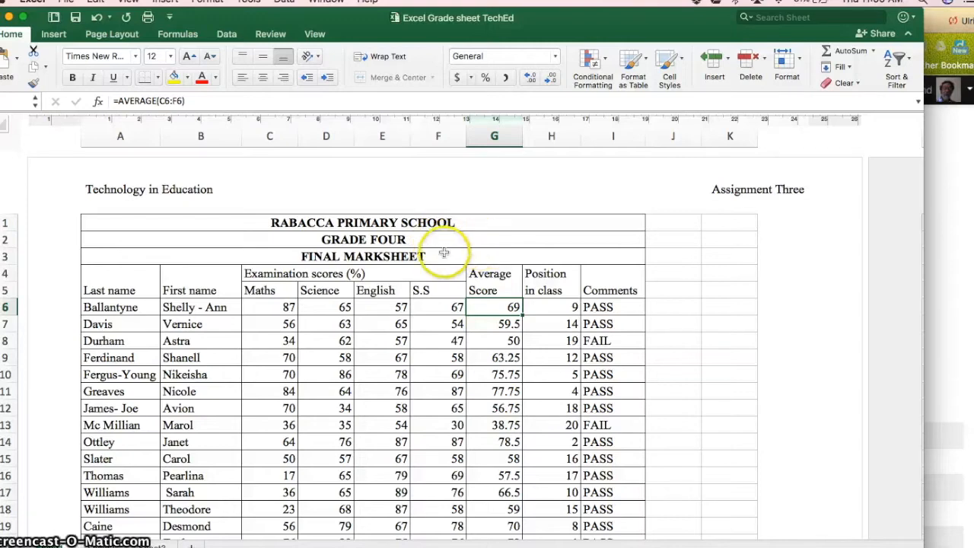
In the Excel Grade sheet TechEd workbook, examine the sample marksheet's student rows, subject averages, header and footer.
{"action": "scroll", "coordinate": [200, 296], "scroll_direction": "down", "scroll_amount": 3}
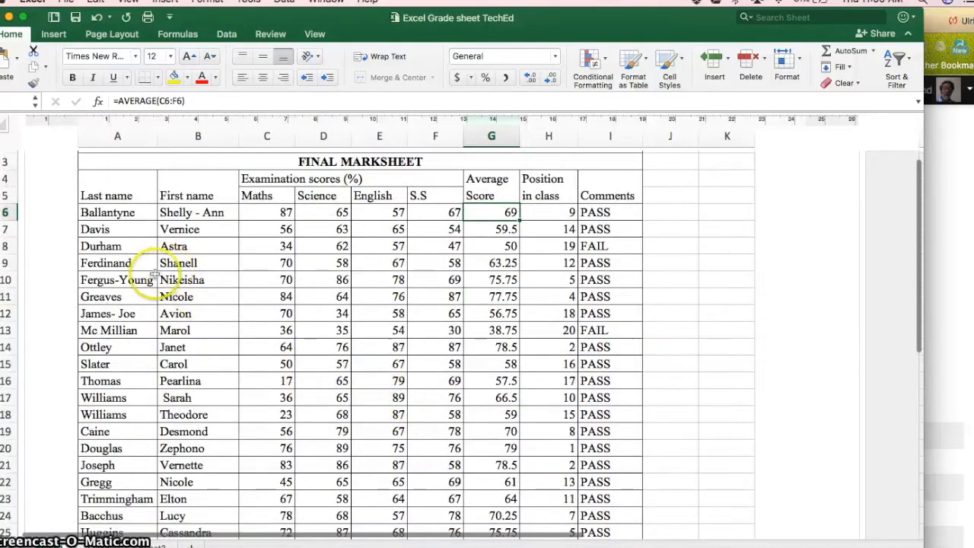
{"action": "scroll", "coordinate": [223, 472], "scroll_direction": "down", "scroll_amount": 2}
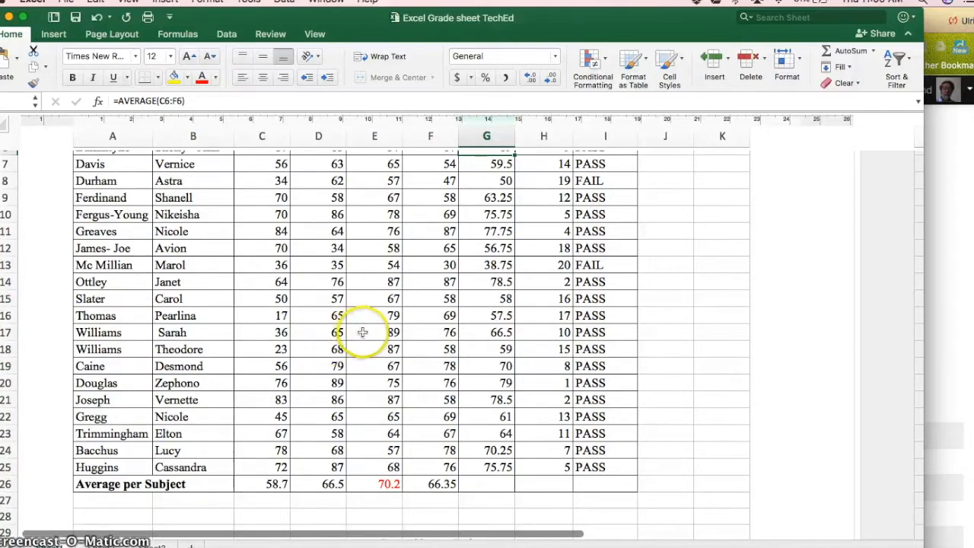
{"action": "scroll", "coordinate": [362, 332], "scroll_direction": "up", "scroll_amount": 3}
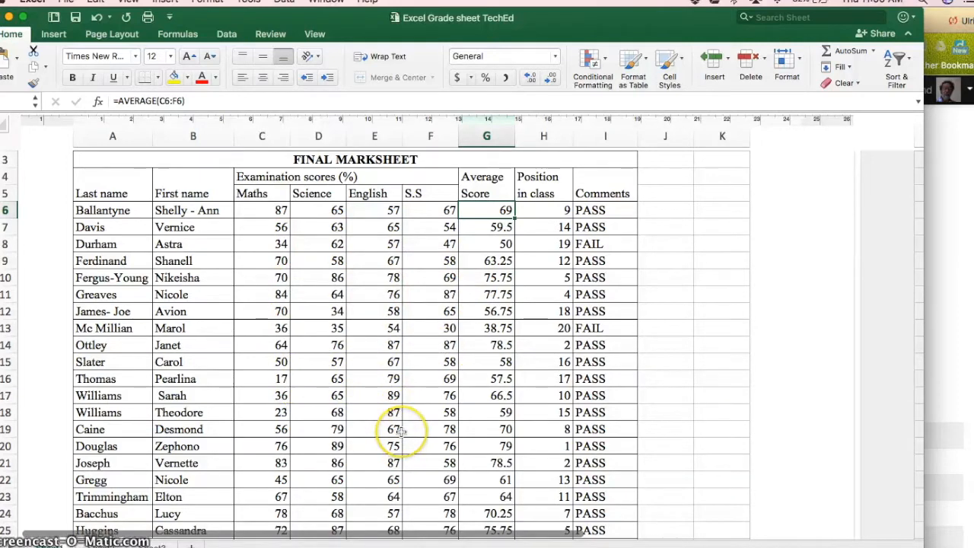
{"action": "scroll", "coordinate": [417, 466], "scroll_direction": "down", "scroll_amount": 3}
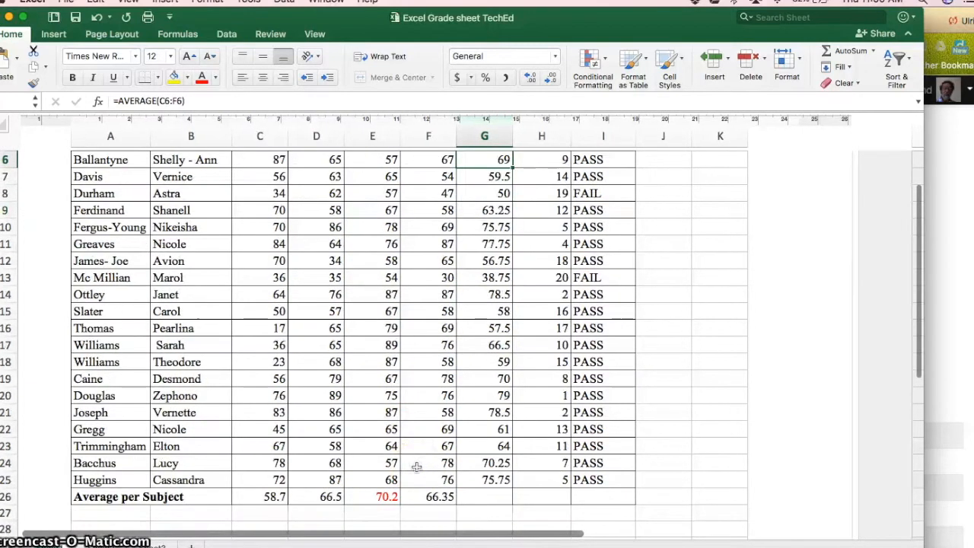
{"action": "scroll", "coordinate": [417, 466], "scroll_direction": "down", "scroll_amount": 2}
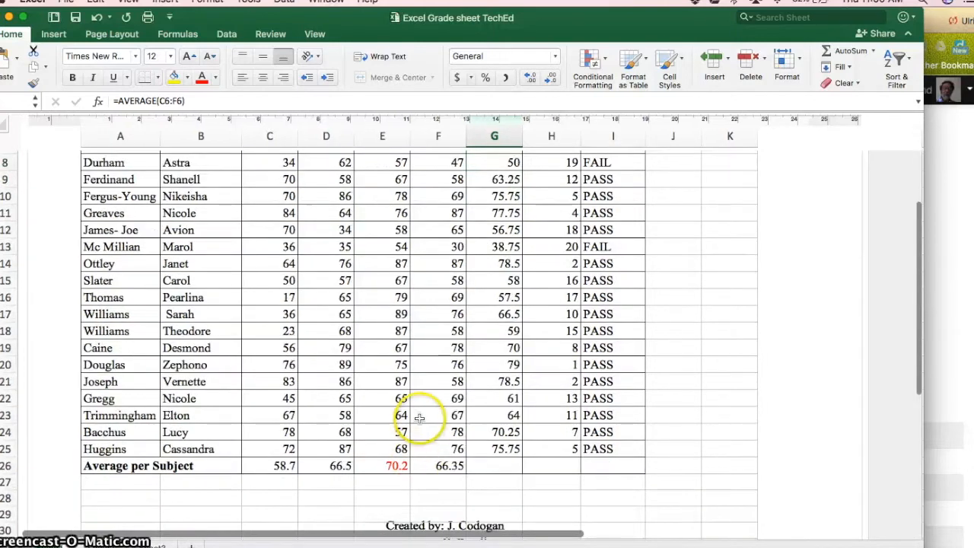
{"action": "scroll", "coordinate": [418, 415], "scroll_direction": "down", "scroll_amount": 4}
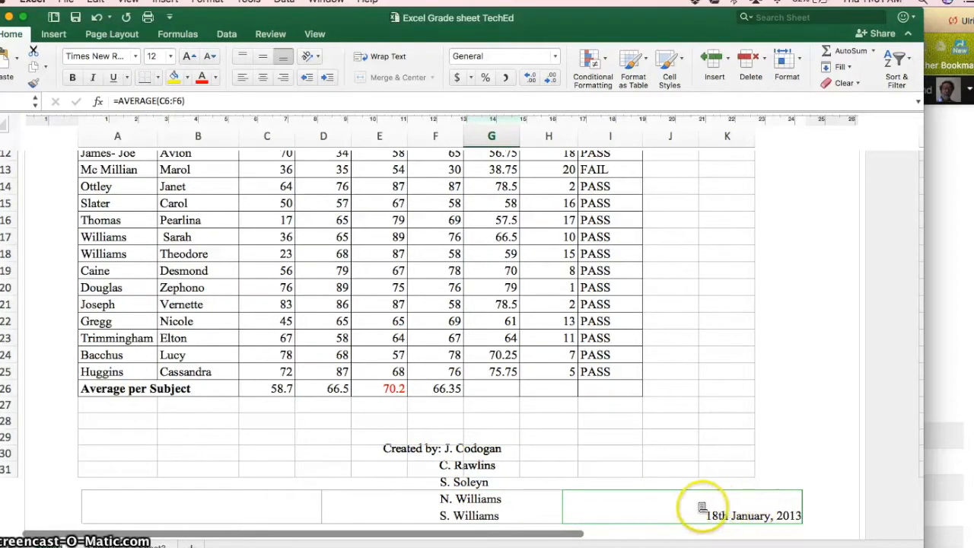
{"action": "scroll", "coordinate": [523, 401], "scroll_direction": "up", "scroll_amount": 5}
{"action": "scroll", "coordinate": [525, 401], "scroll_direction": "up", "scroll_amount": 3}
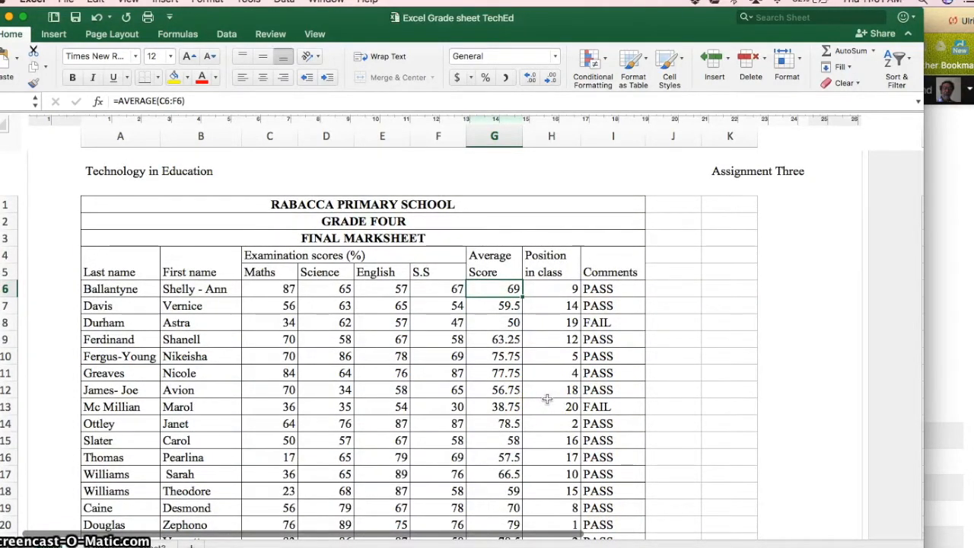
{"action": "scroll", "coordinate": [546, 399], "scroll_direction": "up", "scroll_amount": 2}
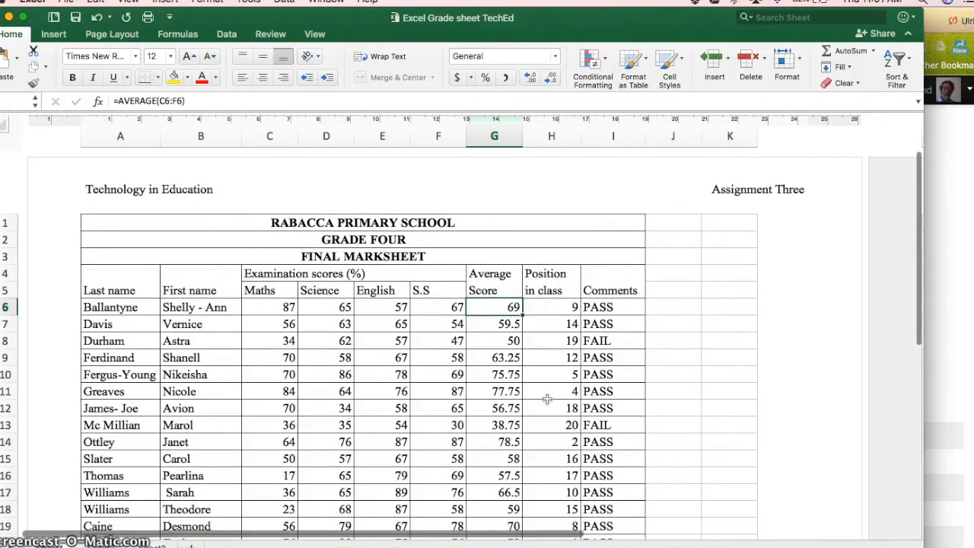
Close the sample grade sheet, switch to the Excel Sheet3 TechEd1 workbook and look over its unformatted marksheet.
{"action": "left_click", "coordinate": [9, 19]}
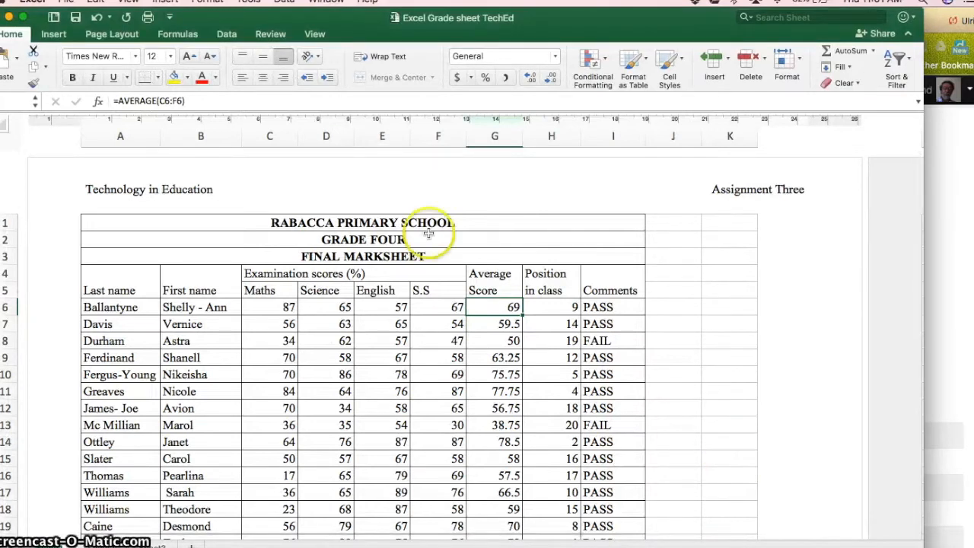
{"action": "left_click", "coordinate": [10, 18]}
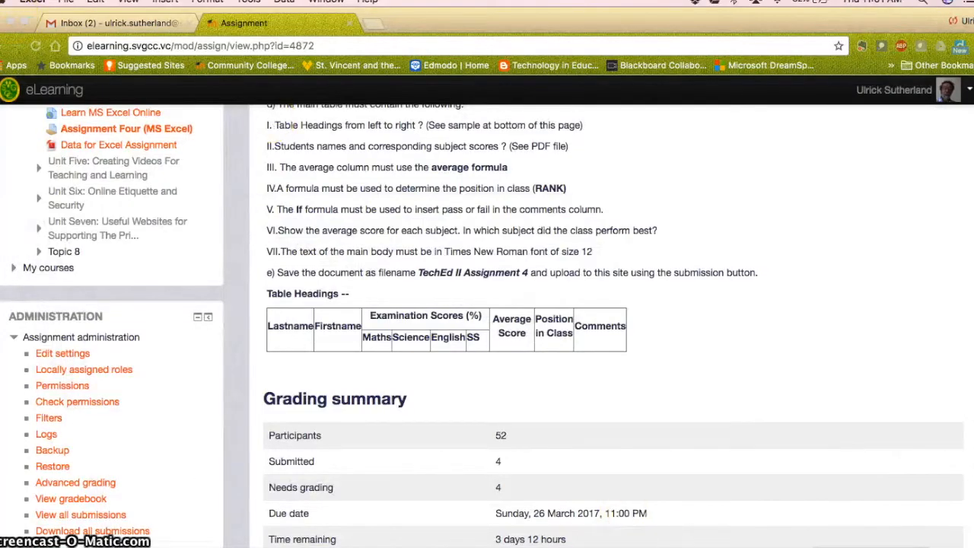
{"action": "left_click", "coordinate": [910, 545]}
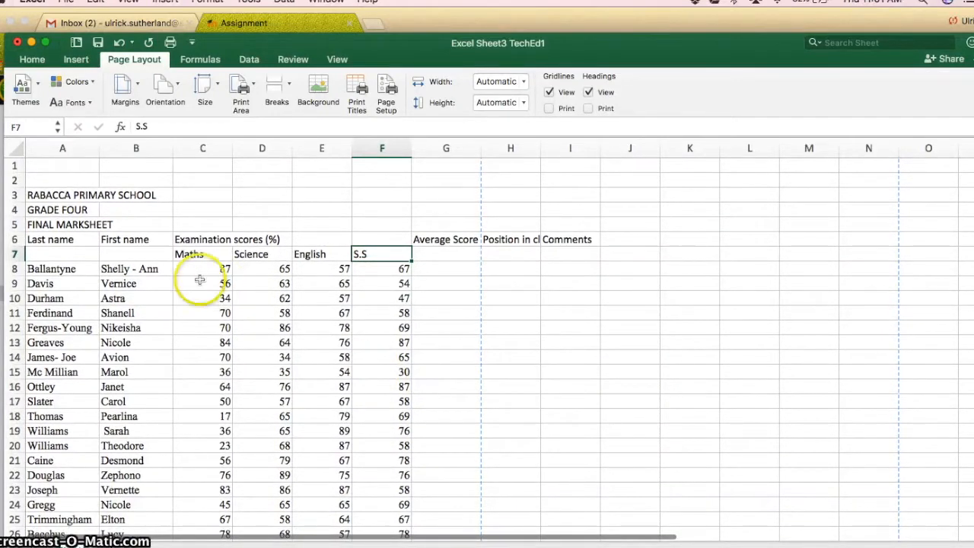
{"action": "scroll", "coordinate": [204, 342], "scroll_direction": "down", "scroll_amount": 3}
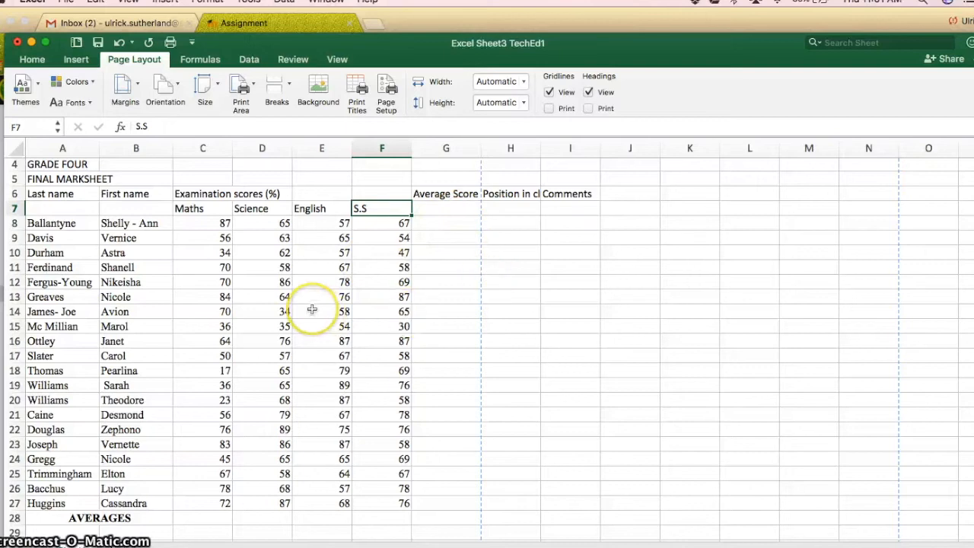
{"action": "scroll", "coordinate": [319, 308], "scroll_direction": "up", "scroll_amount": 3}
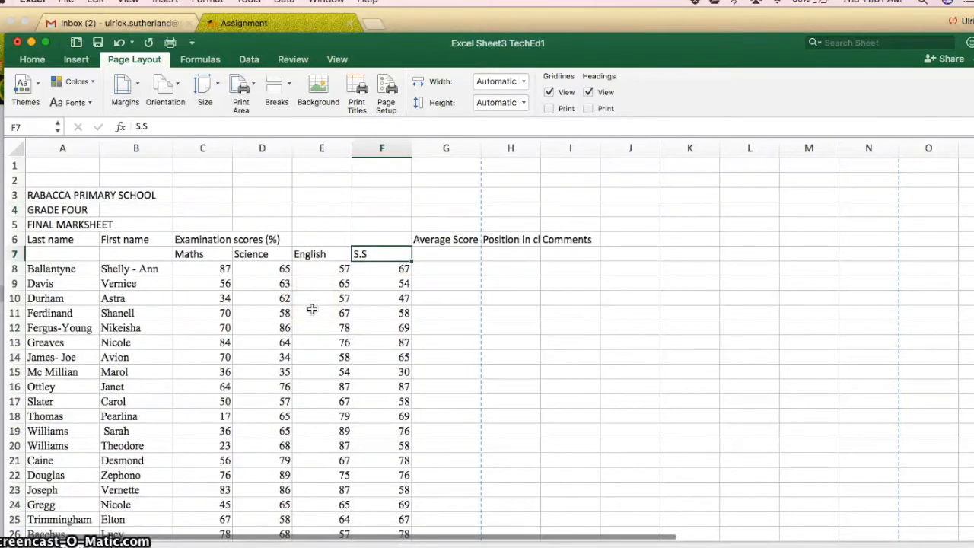
{"action": "left_click", "coordinate": [35, 195]}
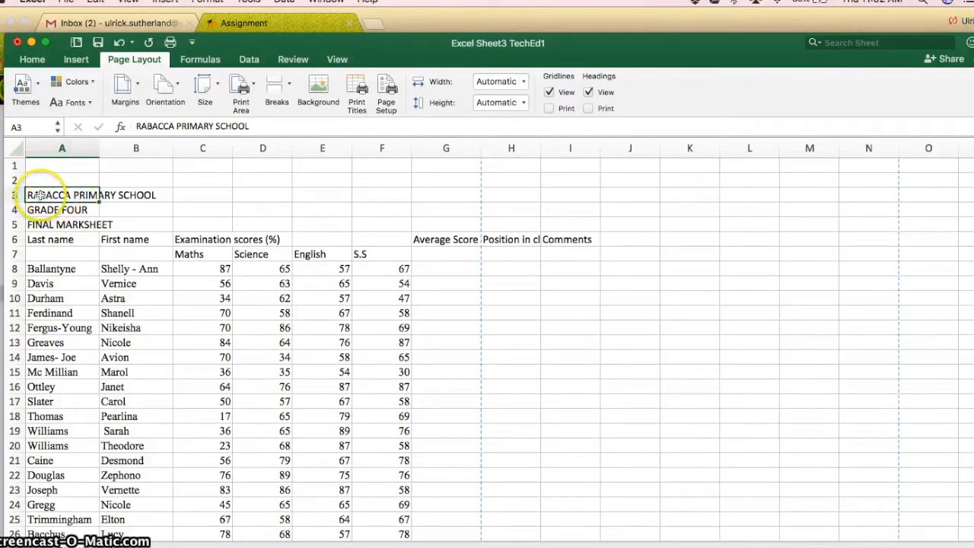
{"action": "left_click", "coordinate": [327, 209]}
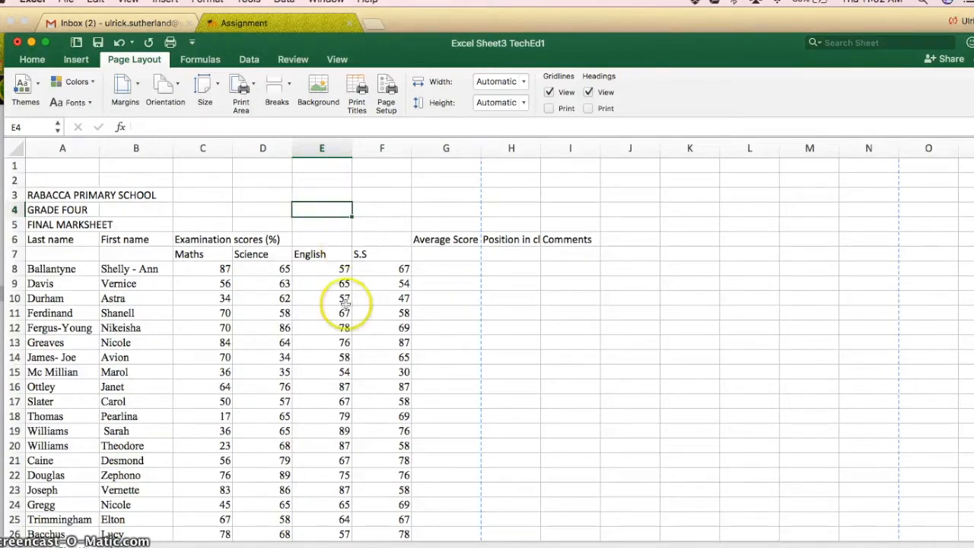
{"action": "left_click", "coordinate": [329, 418]}
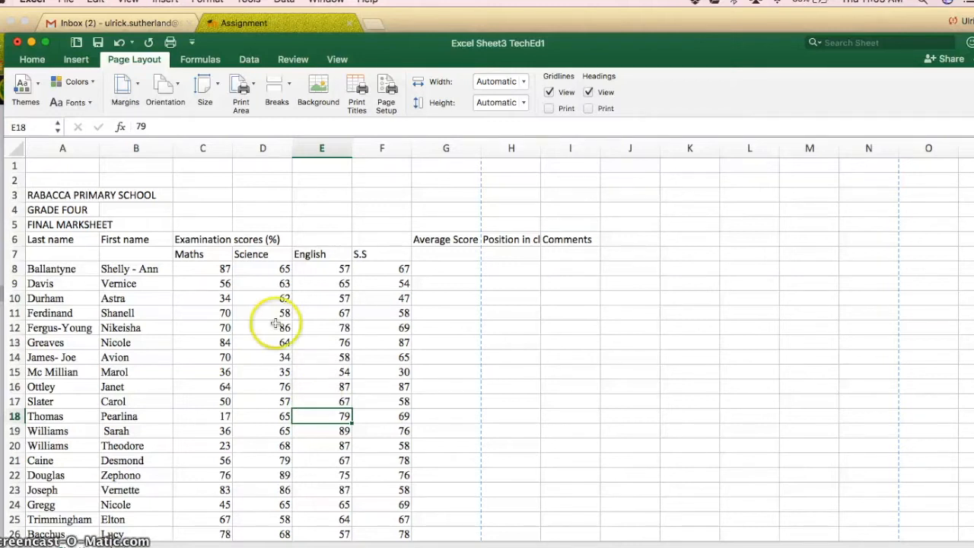
Merge and center the RABACCA PRIMARY SCHOOL heading across cells A3 to I3.
{"action": "left_click", "coordinate": [46, 196]}
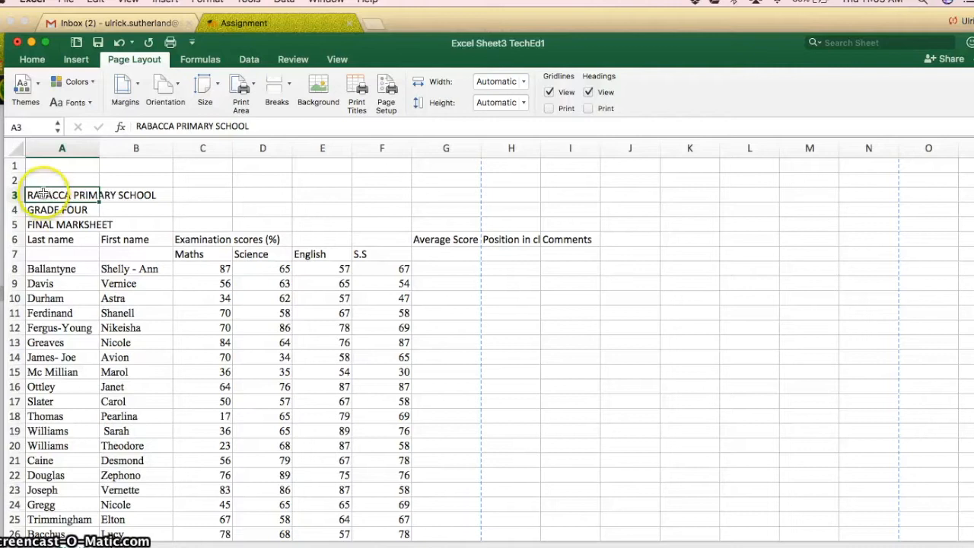
{"action": "left_click_drag", "start_coordinate": [46, 194], "coordinate": [552, 197]}
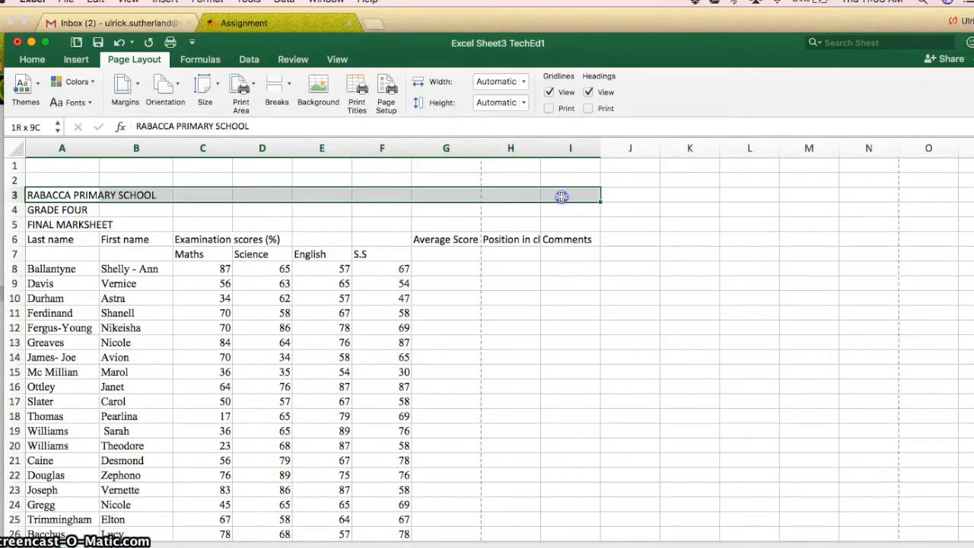
{"action": "left_click_drag", "start_coordinate": [561, 196], "coordinate": [561, 195]}
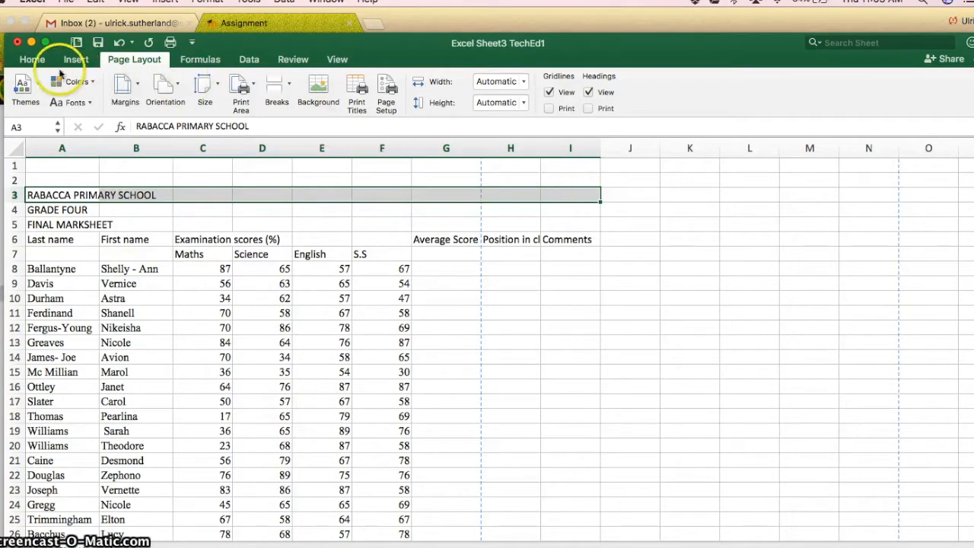
{"action": "left_click", "coordinate": [33, 60]}
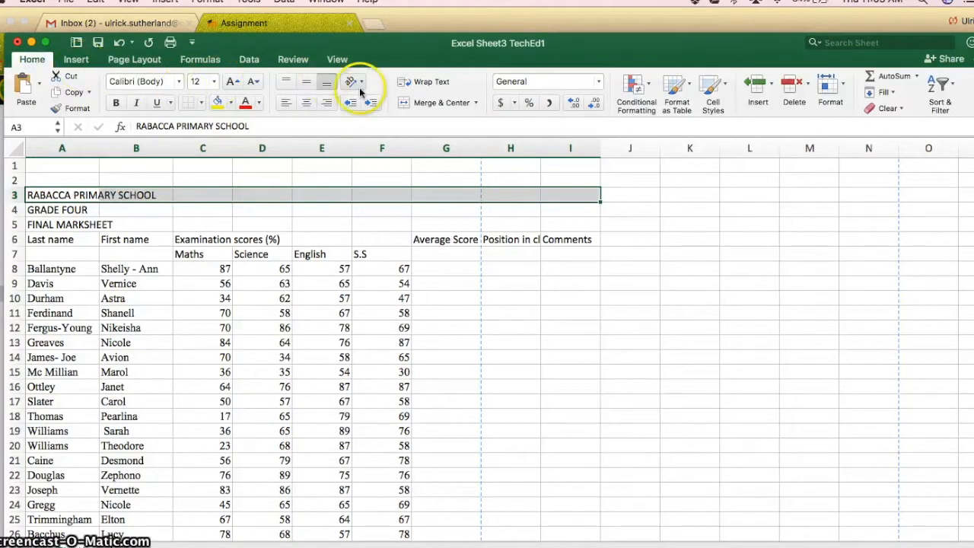
{"action": "left_click", "coordinate": [434, 105]}
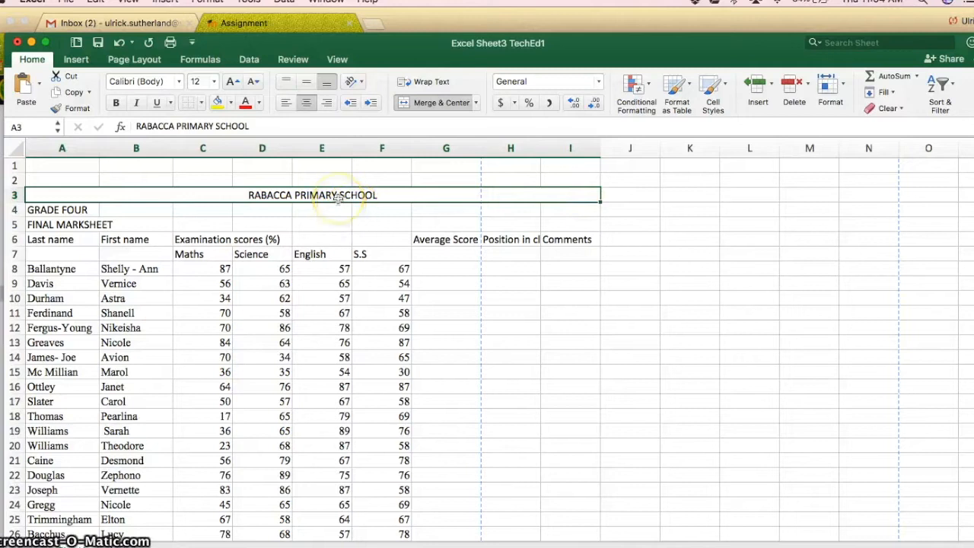
Make the merged school name heading bold and set its font to Times New Roman.
{"action": "left_click", "coordinate": [115, 105]}
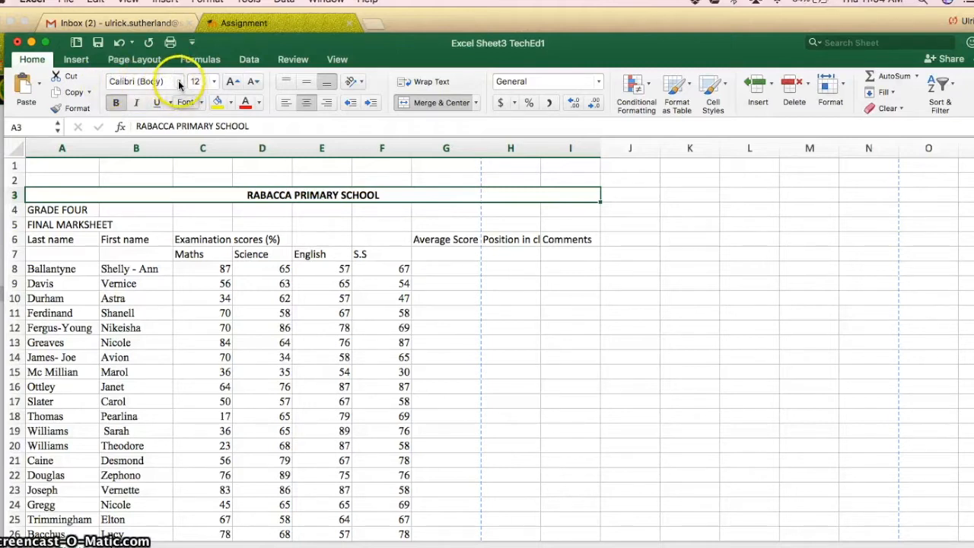
{"action": "left_click", "coordinate": [179, 82]}
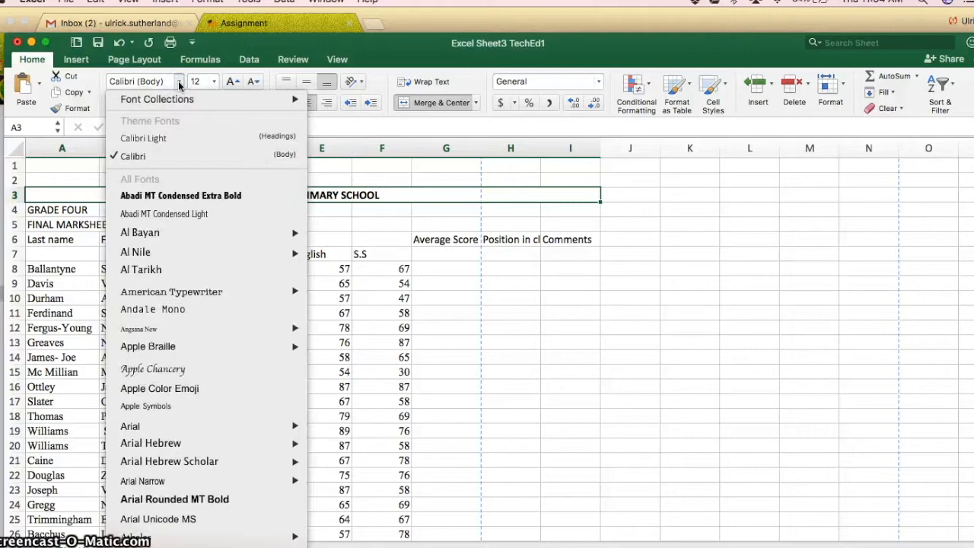
{"action": "key", "text": "t"}
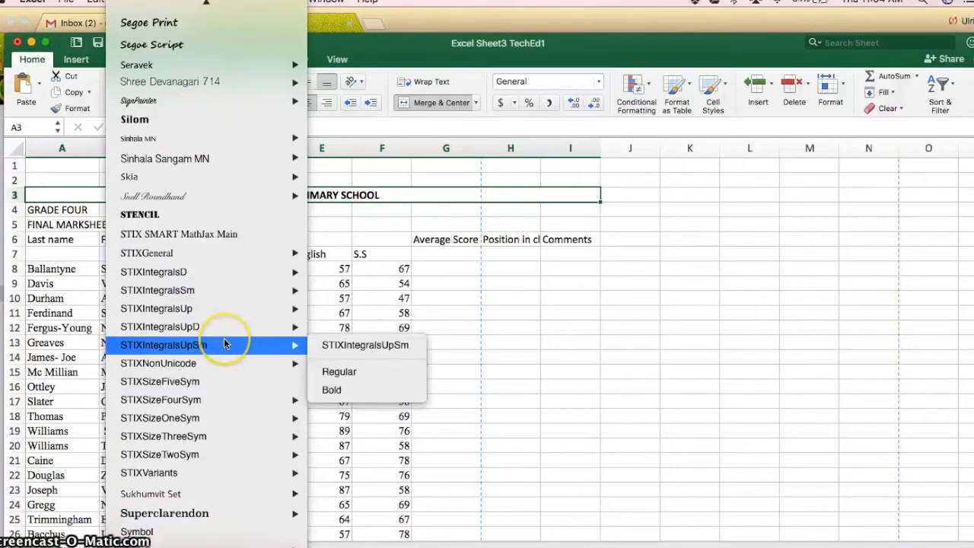
{"action": "scroll", "coordinate": [223, 337], "scroll_direction": "down", "scroll_amount": 5}
{"action": "mouse_move", "coordinate": [169, 499]}
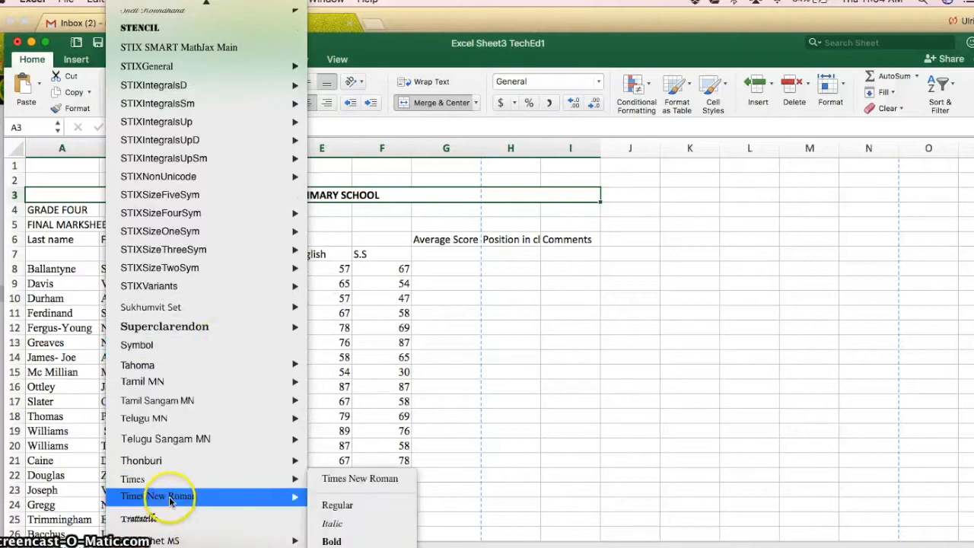
{"action": "left_click", "coordinate": [169, 499]}
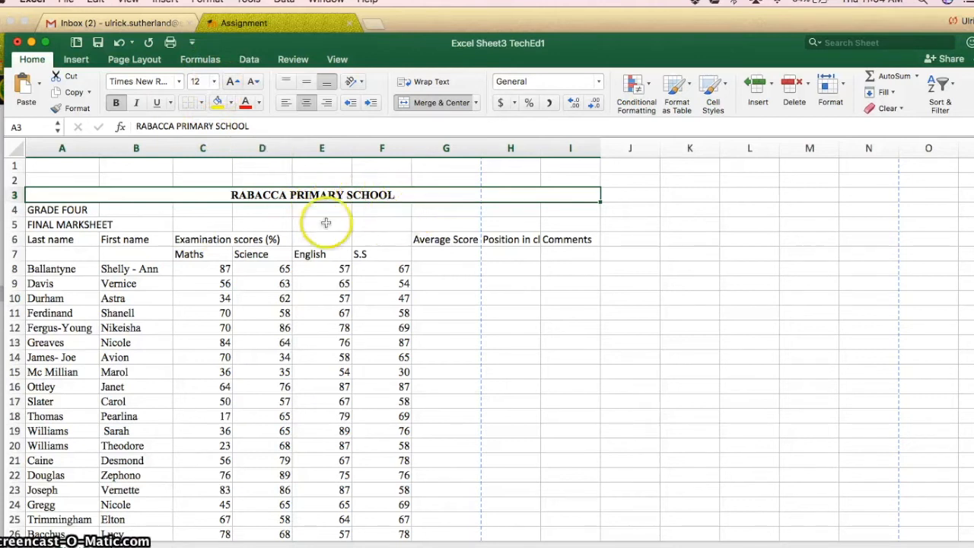
{"action": "left_click", "coordinate": [47, 211]}
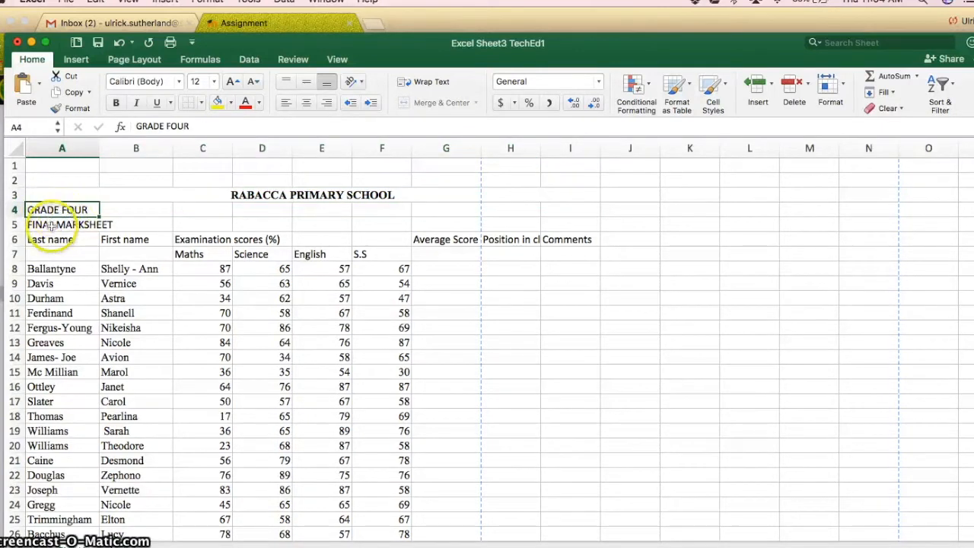
{"action": "left_click", "coordinate": [51, 225]}
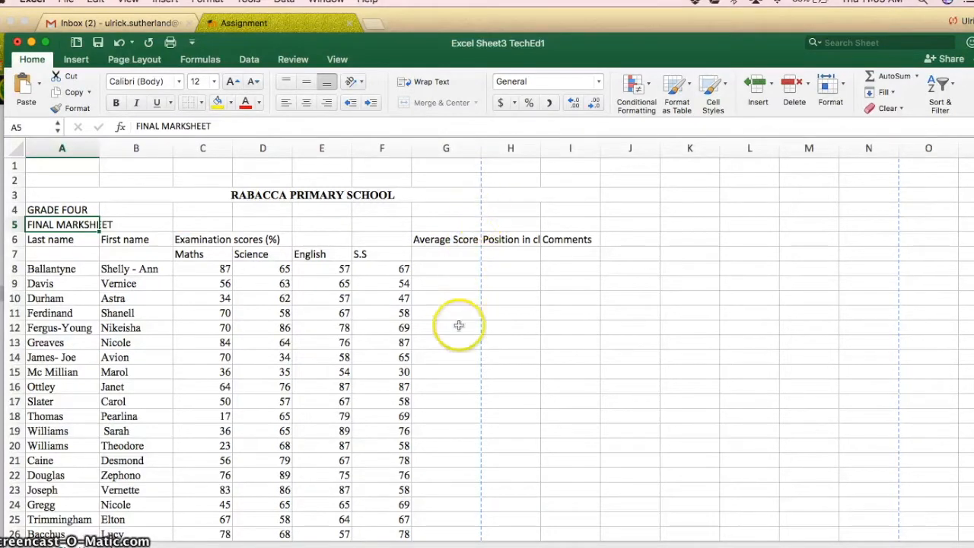
{"action": "scroll", "coordinate": [462, 349], "scroll_direction": "down", "scroll_amount": 2}
{"action": "scroll", "coordinate": [461, 348], "scroll_direction": "down", "scroll_amount": 3}
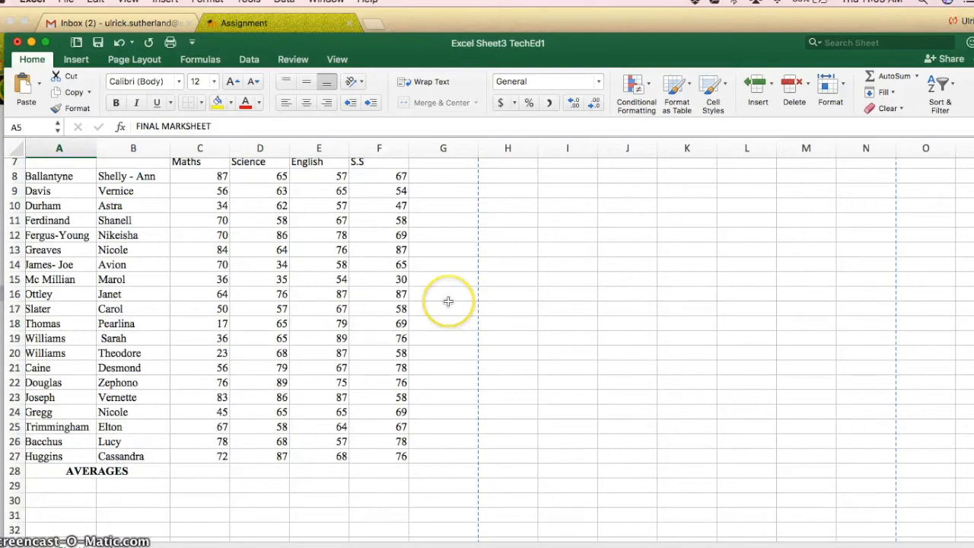
{"action": "scroll", "coordinate": [448, 301], "scroll_direction": "up", "scroll_amount": 3}
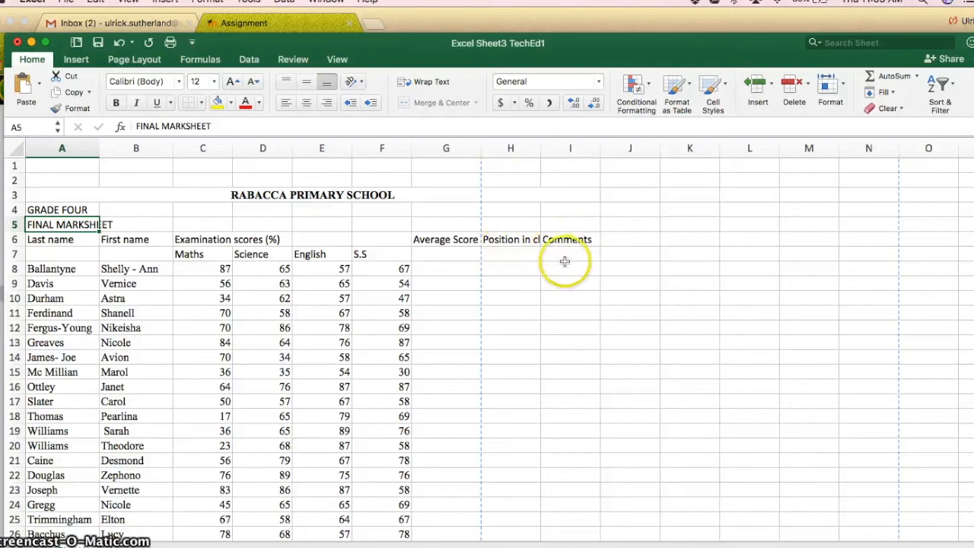
Set the page orientation to Landscape and check the marksheet against the page breaks.
{"action": "left_click", "coordinate": [141, 60]}
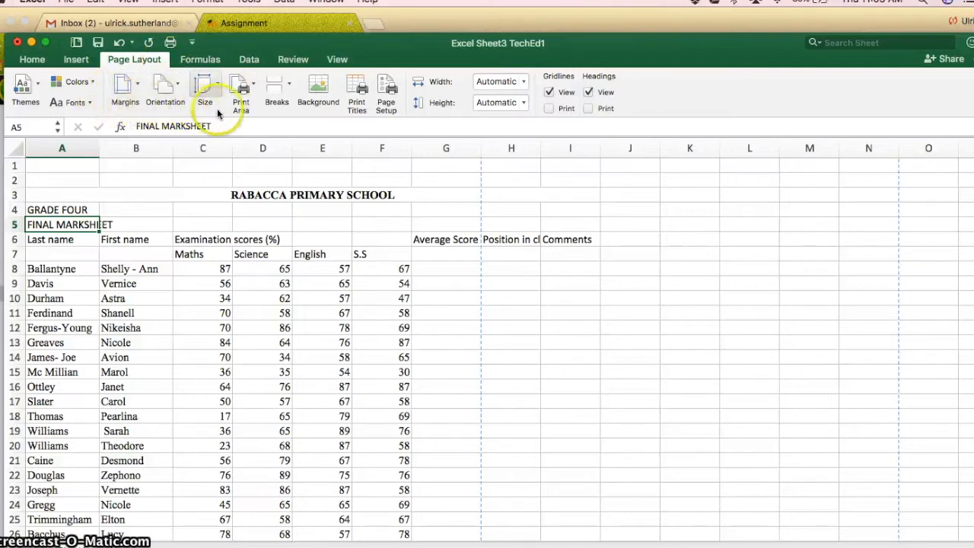
{"action": "left_click", "coordinate": [177, 89]}
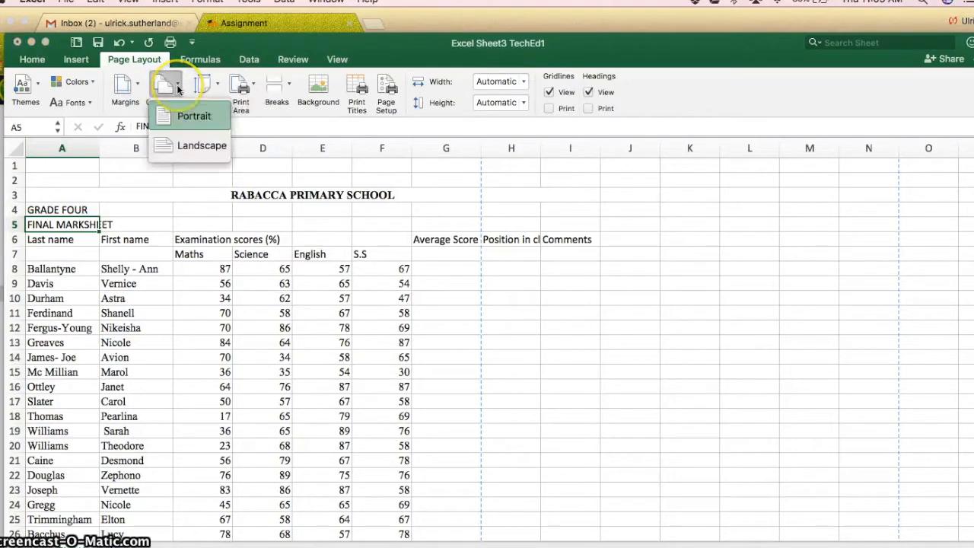
{"action": "left_click", "coordinate": [196, 146]}
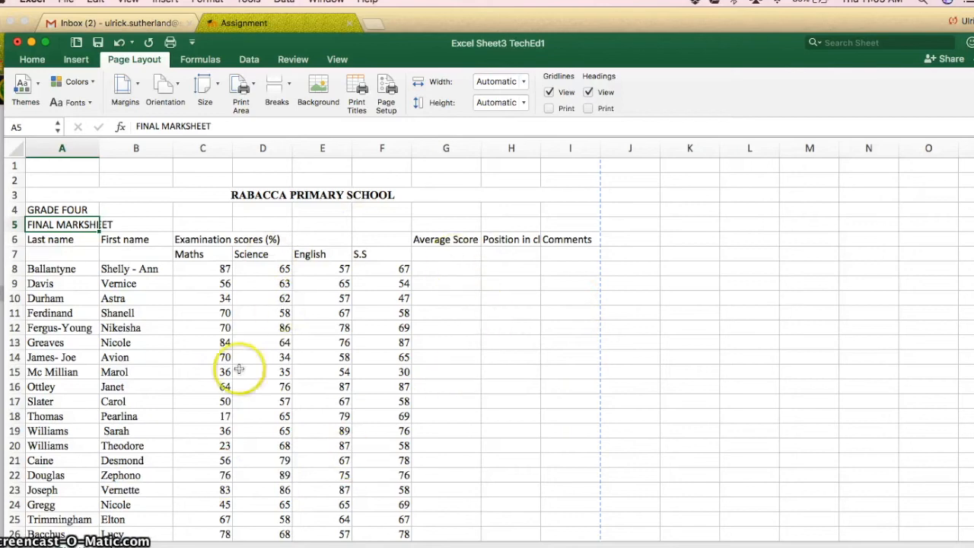
{"action": "scroll", "coordinate": [449, 372], "scroll_direction": "down", "scroll_amount": 5}
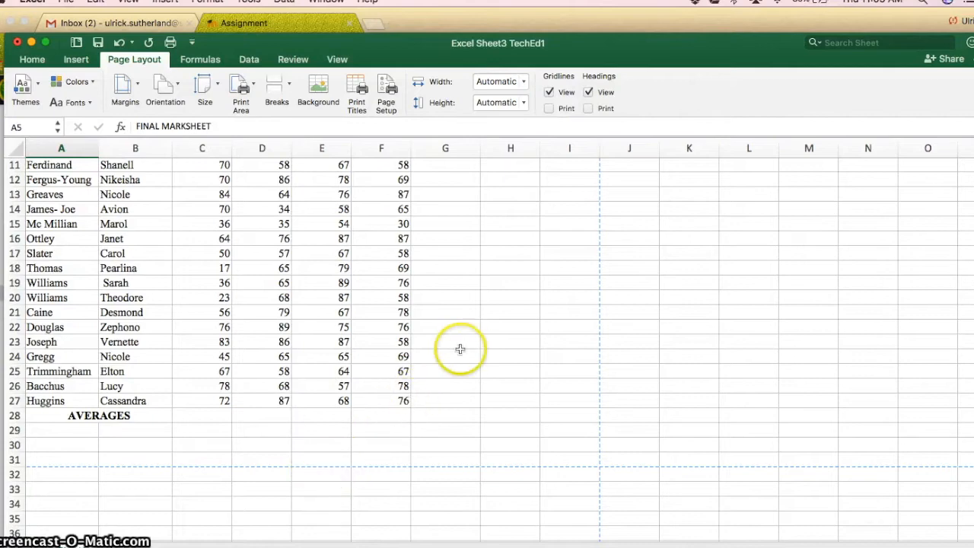
{"action": "scroll", "coordinate": [464, 347], "scroll_direction": "up", "scroll_amount": 5}
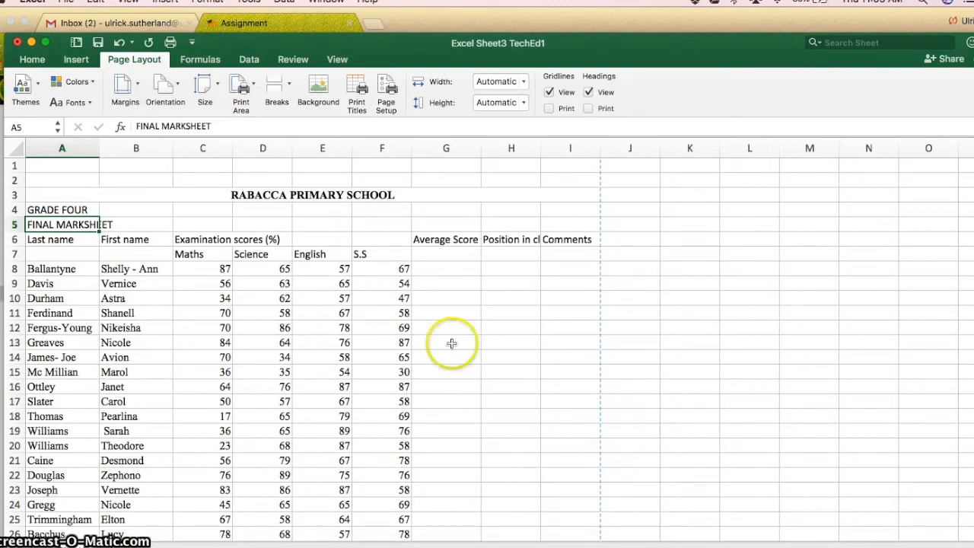
Calculate the first student's average score in cell G8 with the formula =AVERAGE(C8:F8).
{"action": "left_click", "coordinate": [443, 268]}
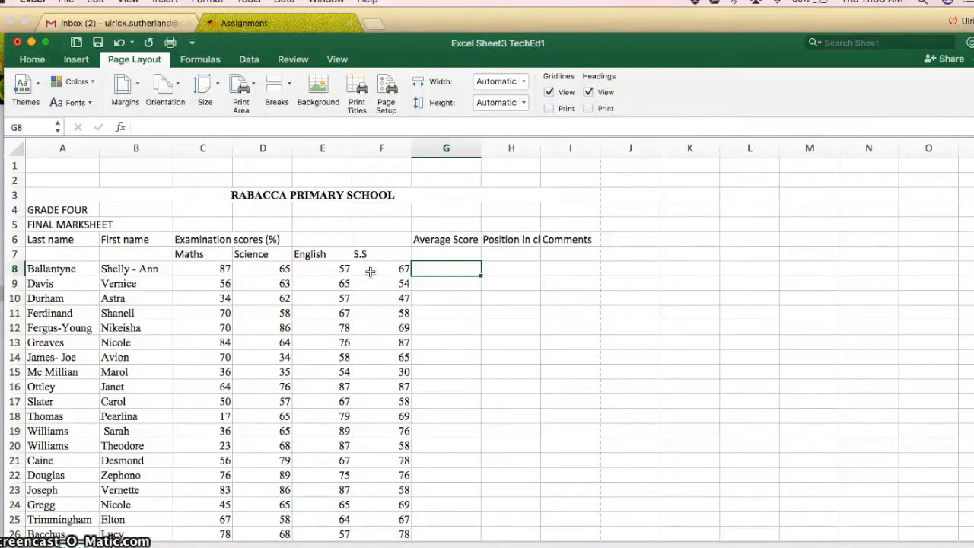
{"action": "type", "text": "="}
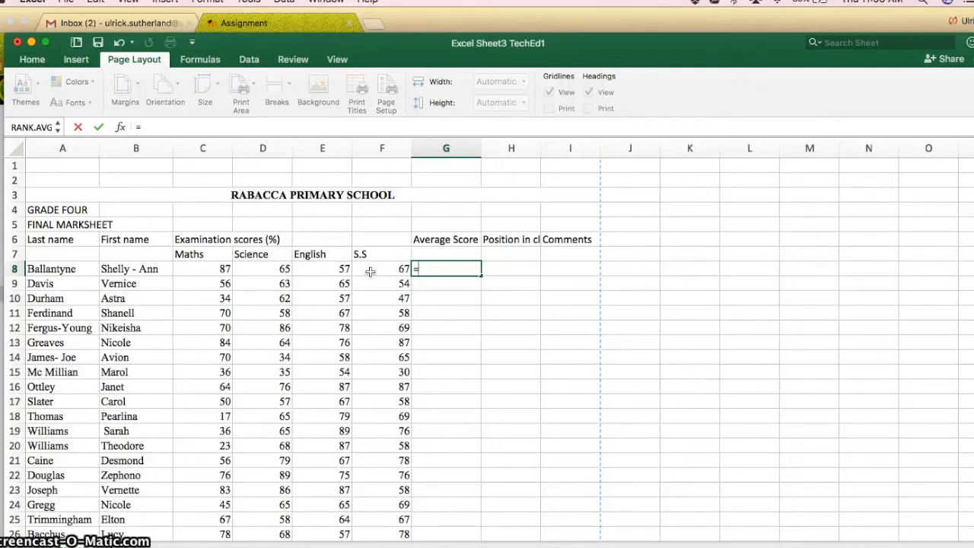
{"action": "type", "text": "av"}
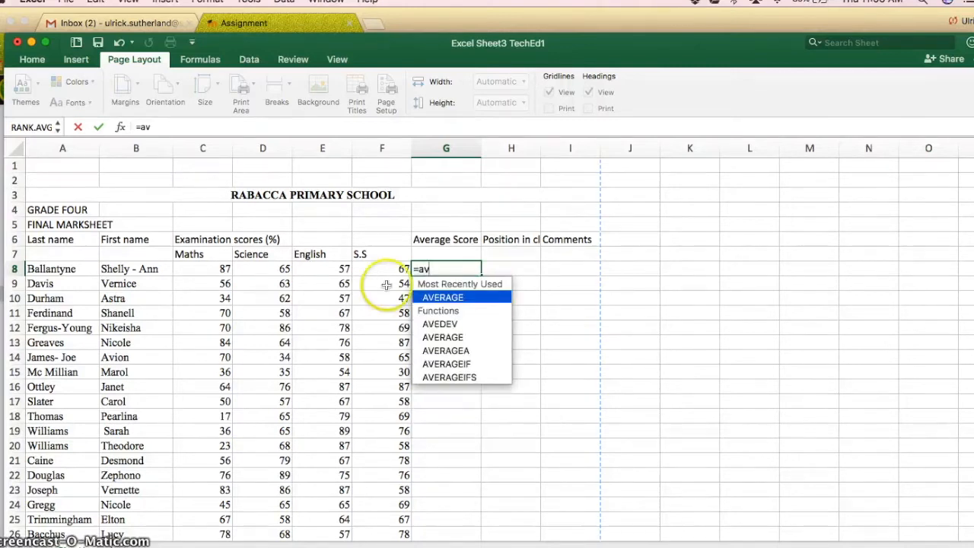
{"action": "double_click", "coordinate": [453, 299]}
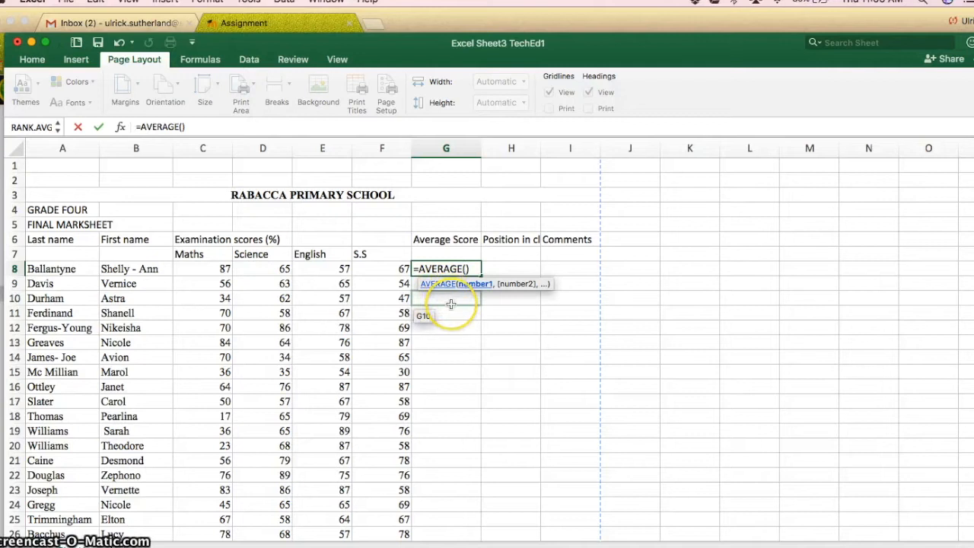
{"action": "left_click", "coordinate": [469, 284]}
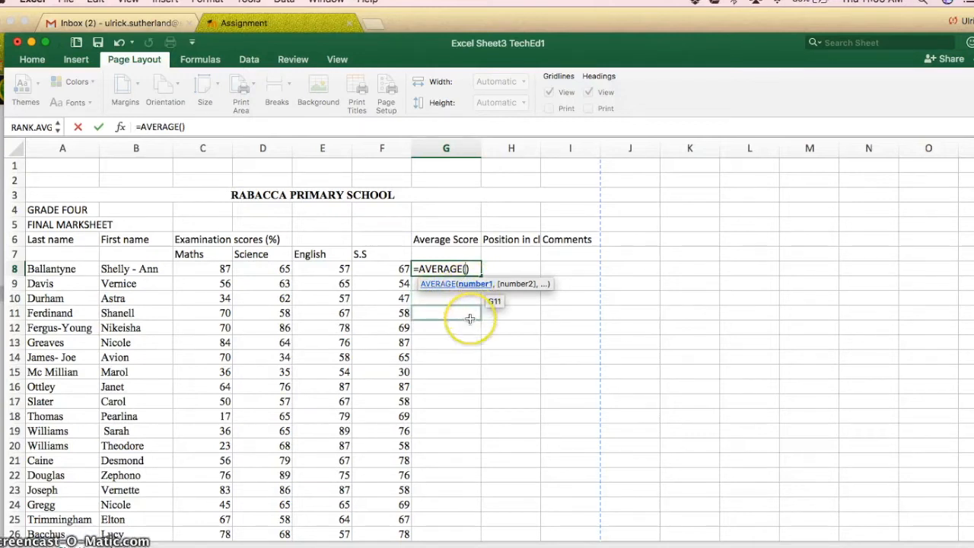
{"action": "left_click", "coordinate": [204, 270]}
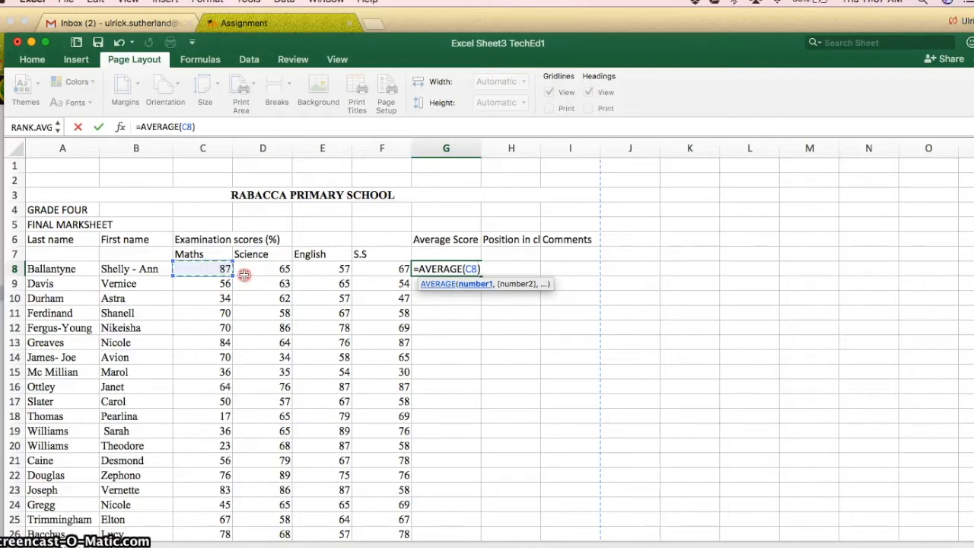
{"action": "left_click_drag", "start_coordinate": [219, 269], "coordinate": [376, 267]}
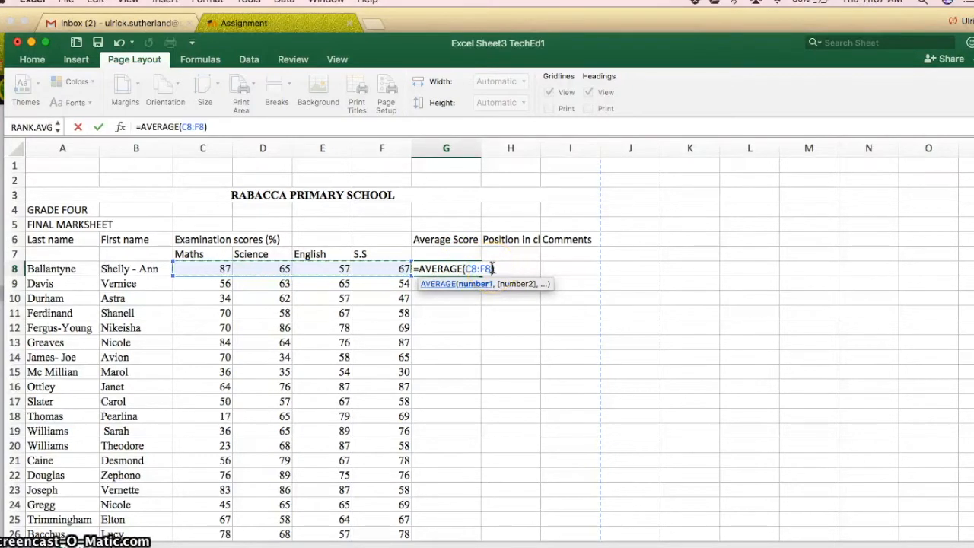
{"action": "key", "text": "Return"}
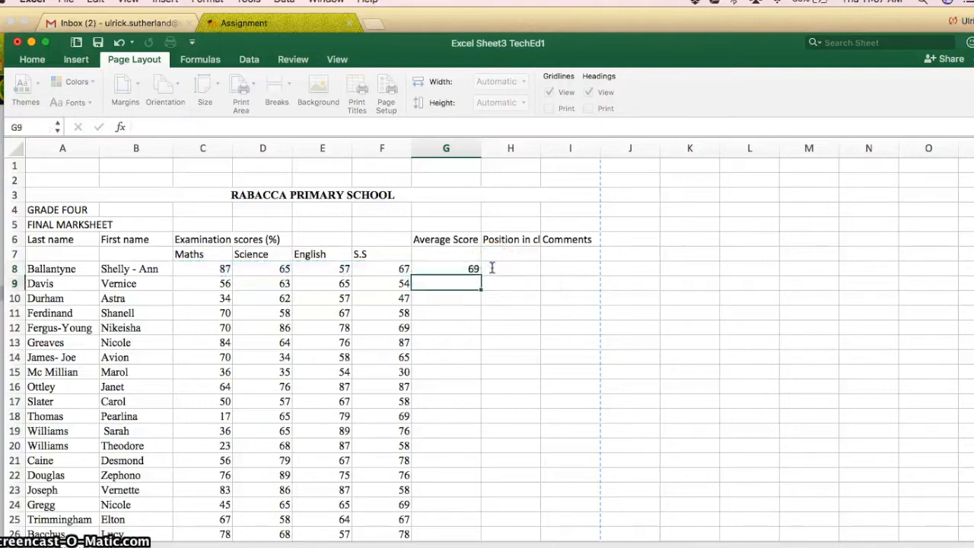
Copy the average score formula from cell G8 down through G27 for all the students.
{"action": "left_click", "coordinate": [453, 269]}
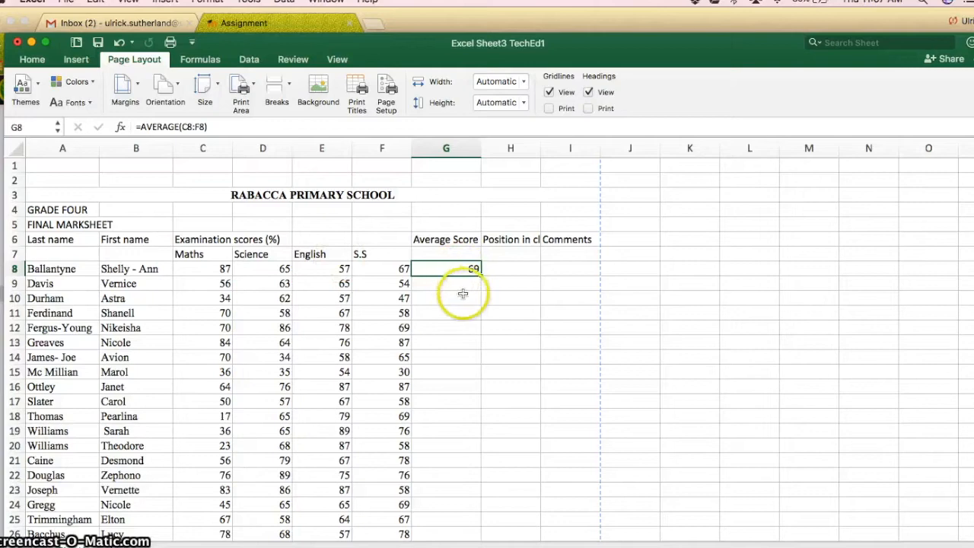
{"action": "scroll", "coordinate": [462, 293], "scroll_direction": "down", "scroll_amount": 3}
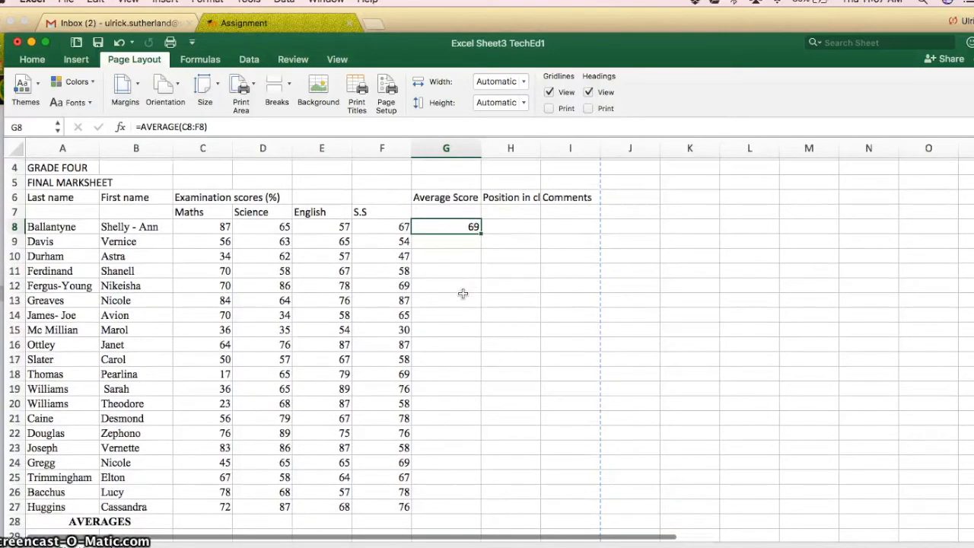
{"action": "scroll", "coordinate": [463, 294], "scroll_direction": "down", "scroll_amount": 1}
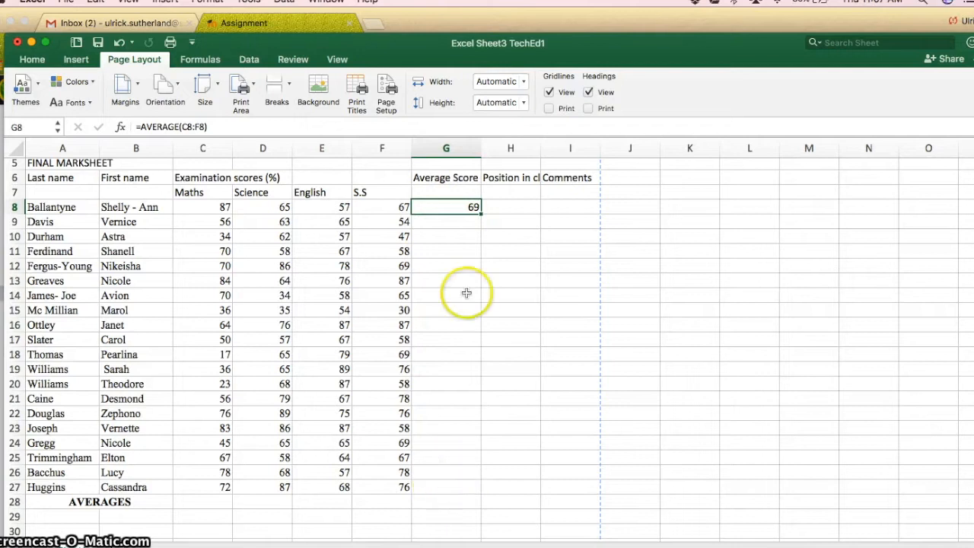
{"action": "left_click", "coordinate": [481, 214]}
{"action": "left_click_drag", "start_coordinate": [480, 214], "coordinate": [486, 487]}
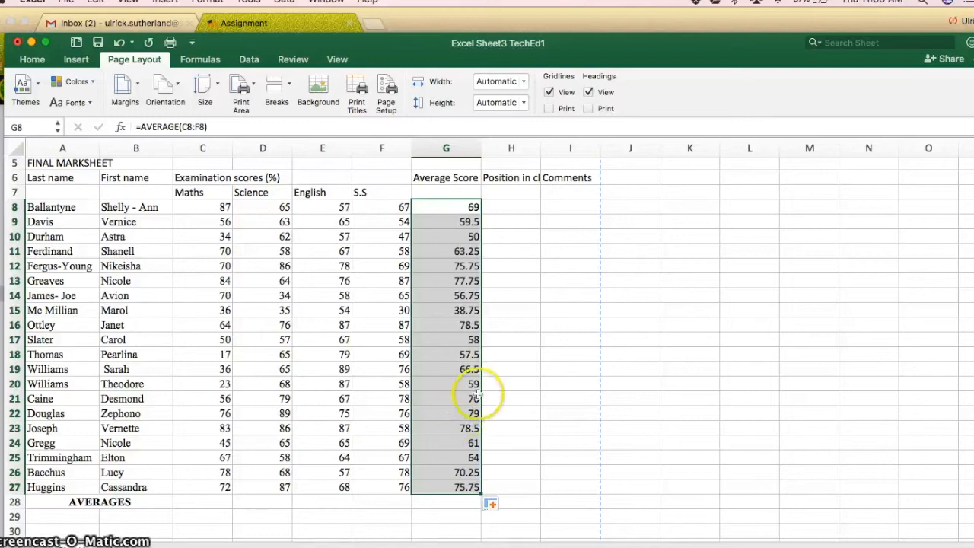
Widen column H to fit the full Position in class heading, and select cell H8.
{"action": "left_click", "coordinate": [512, 205]}
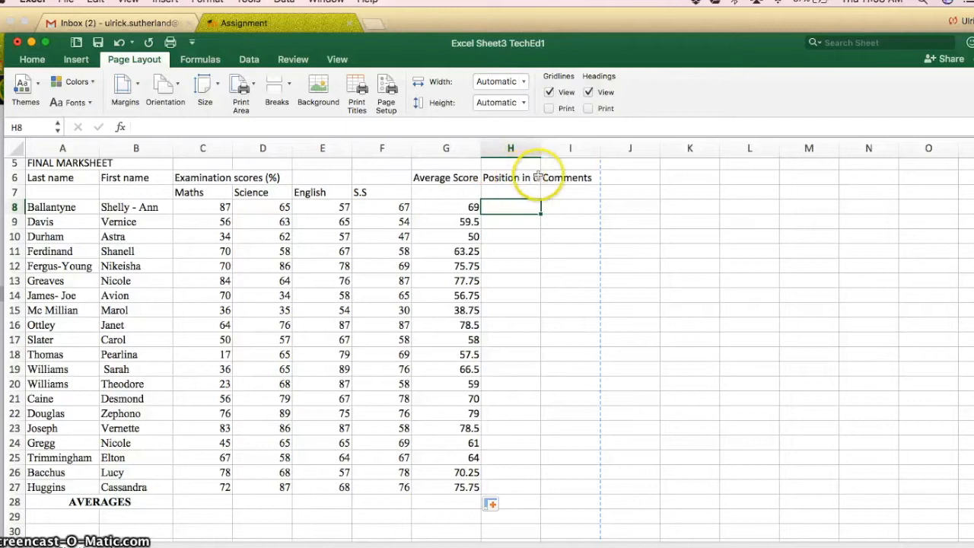
{"action": "left_click_drag", "start_coordinate": [541, 147], "coordinate": [559, 150]}
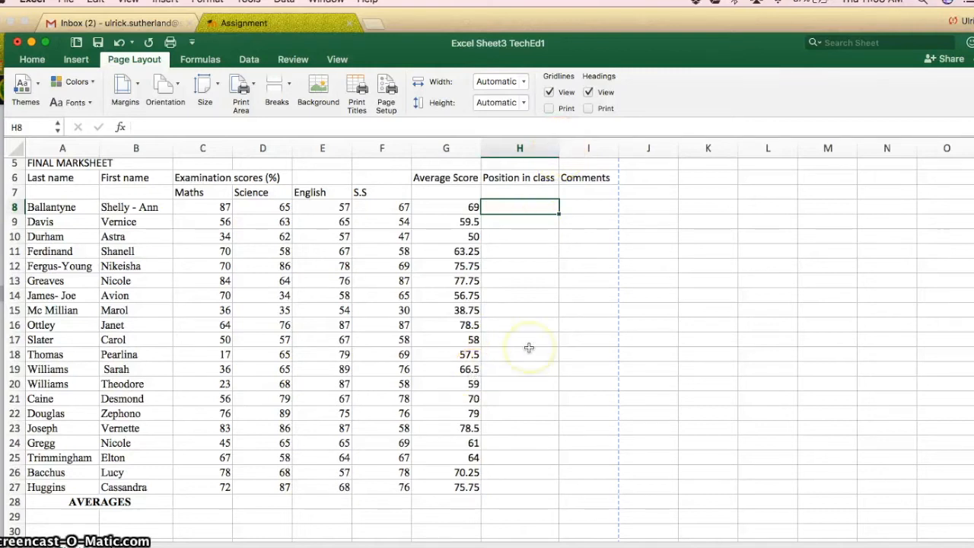
{"action": "left_click", "coordinate": [515, 226]}
{"action": "left_click", "coordinate": [516, 208]}
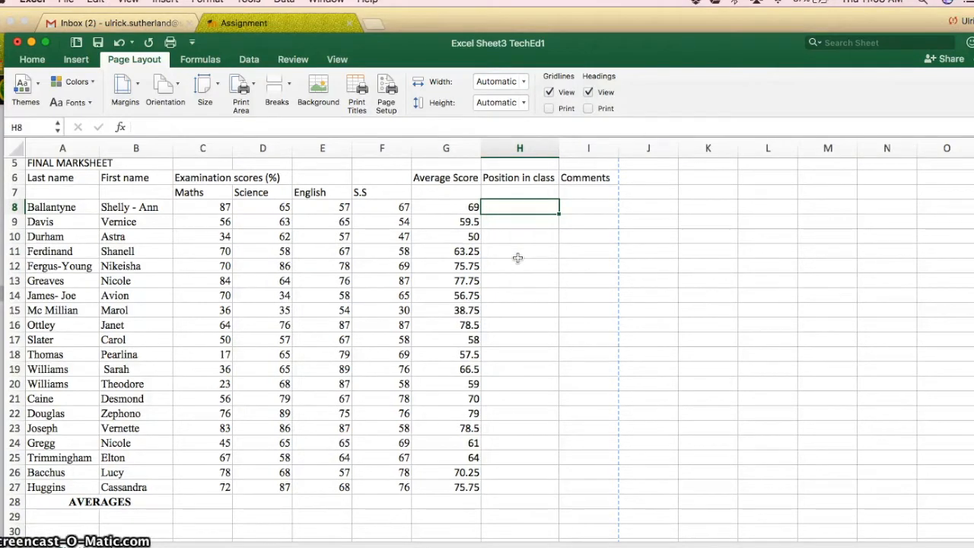
{"action": "type", "text": "="}
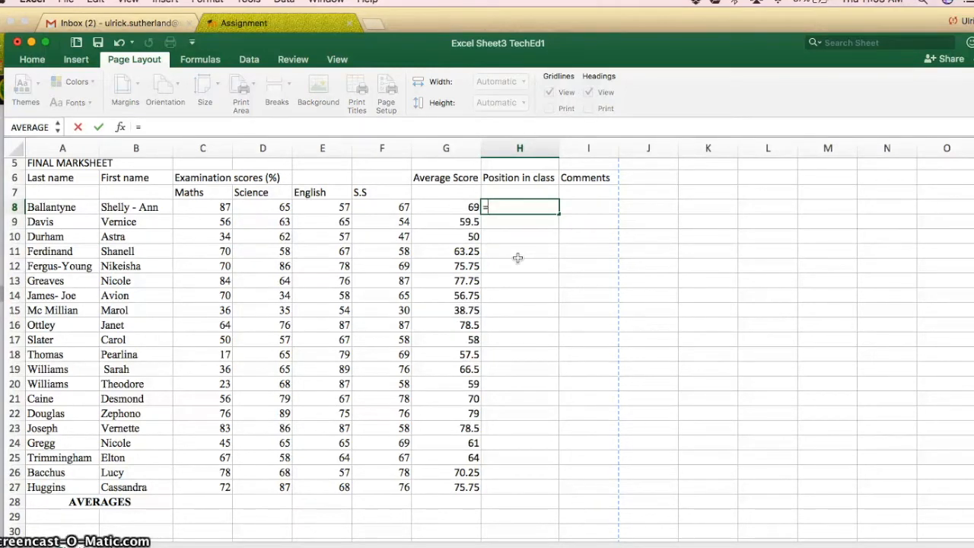
{"action": "type", "text": "ra"}
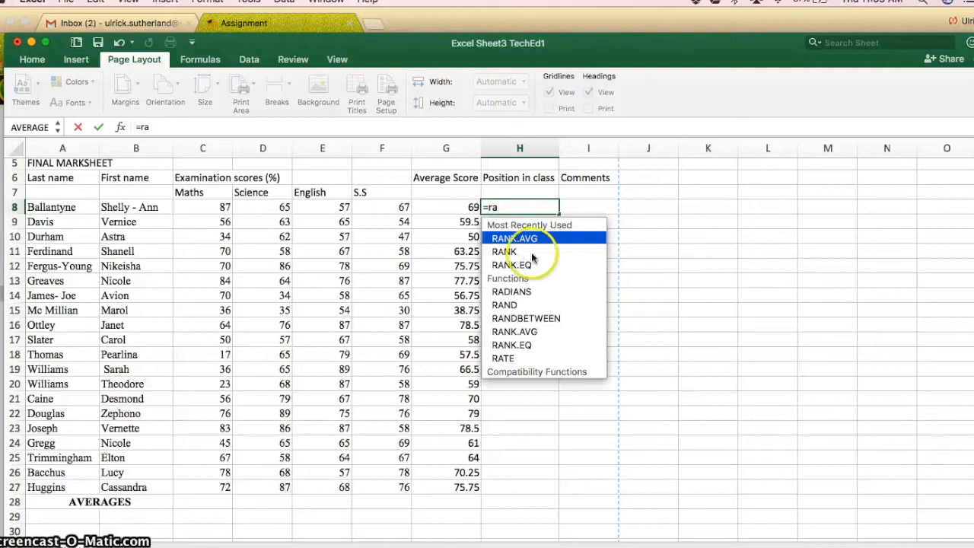
{"action": "left_click", "coordinate": [540, 252]}
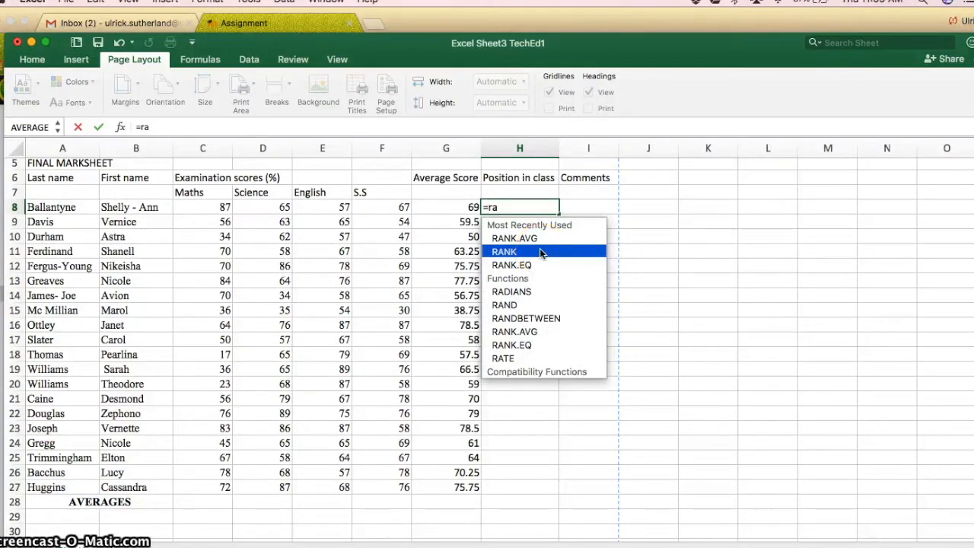
{"action": "left_click", "coordinate": [519, 266]}
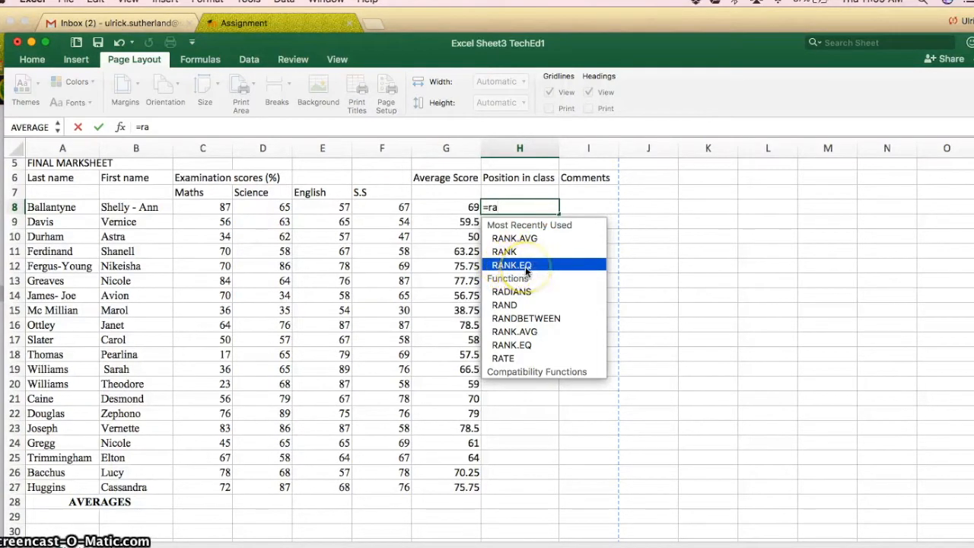
{"action": "left_click", "coordinate": [511, 253]}
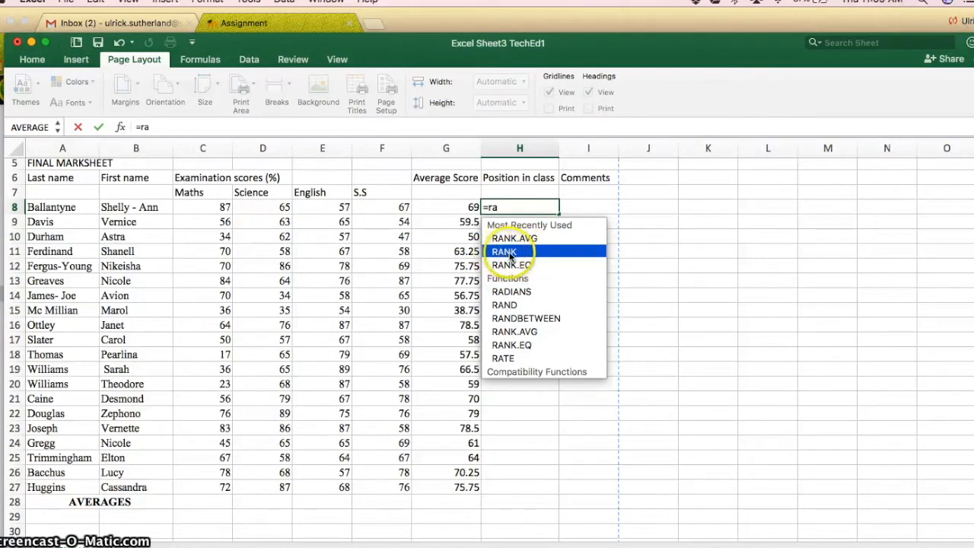
{"action": "left_click", "coordinate": [507, 240]}
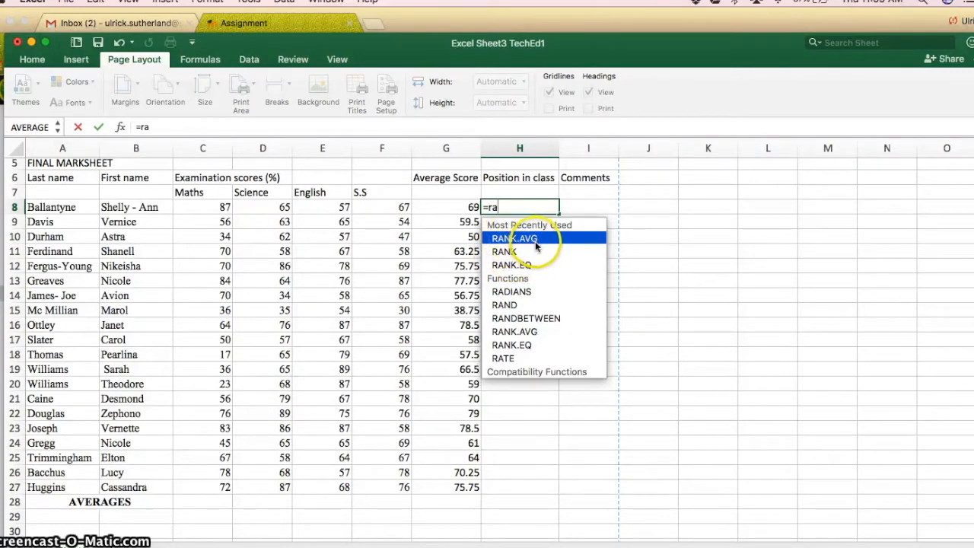
{"action": "left_click", "coordinate": [499, 252]}
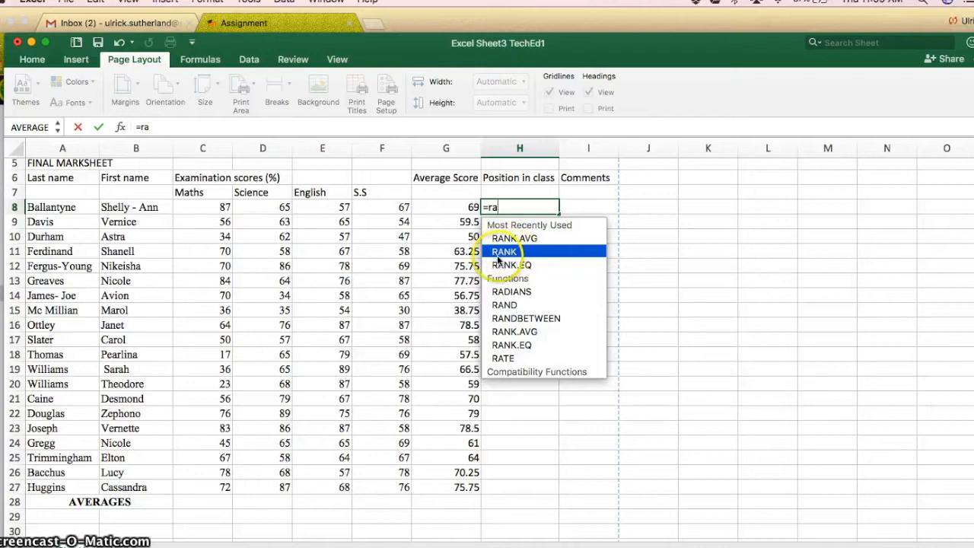
{"action": "left_click", "coordinate": [513, 265]}
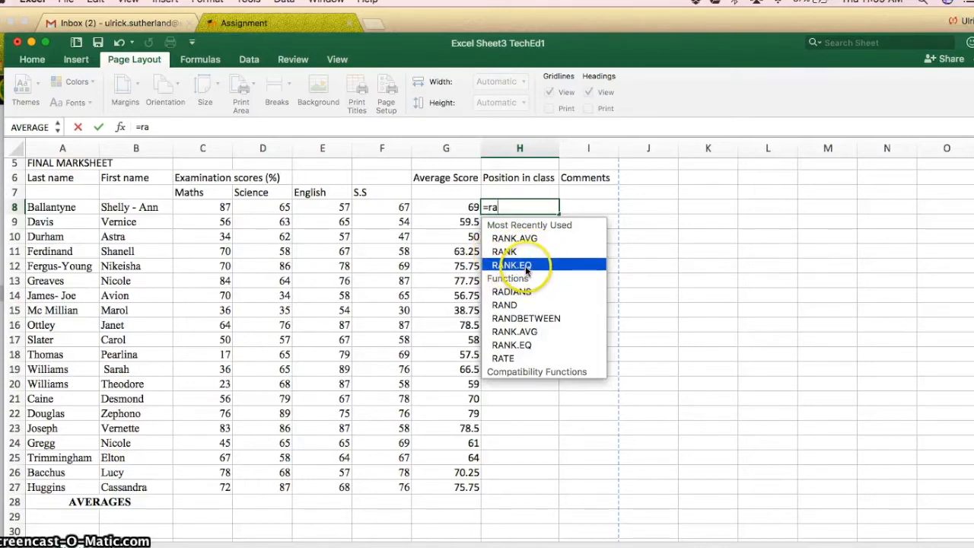
{"action": "double_click", "coordinate": [526, 266]}
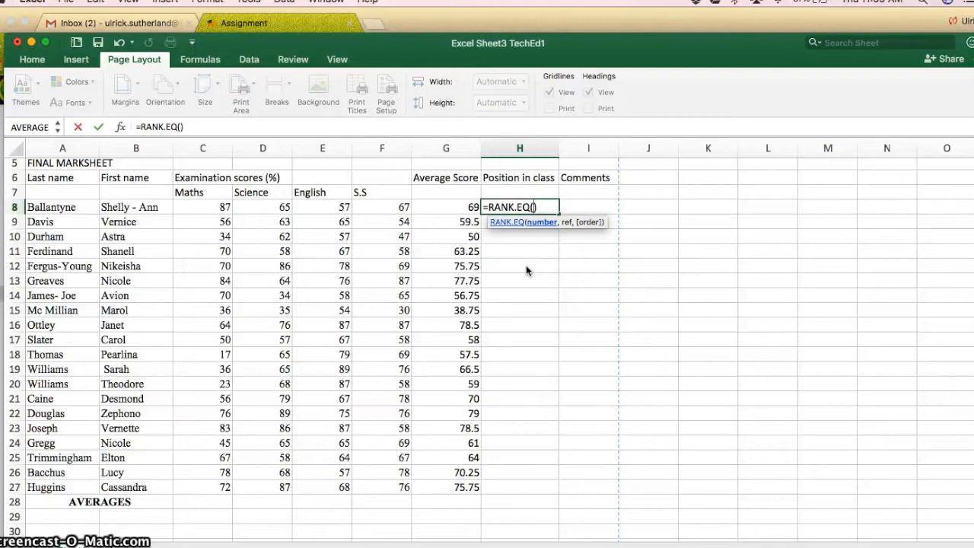
{"action": "left_click", "coordinate": [475, 253]}
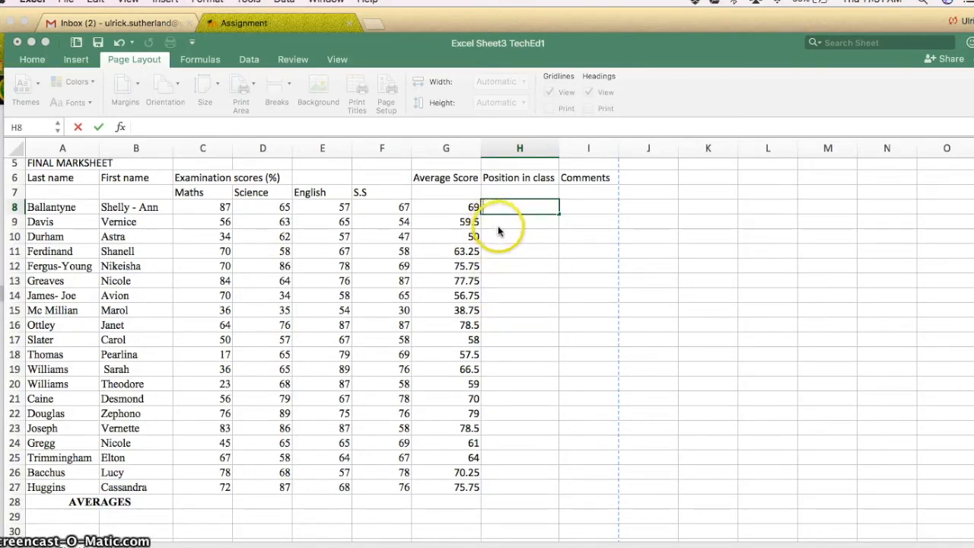
{"action": "left_click", "coordinate": [586, 50]}
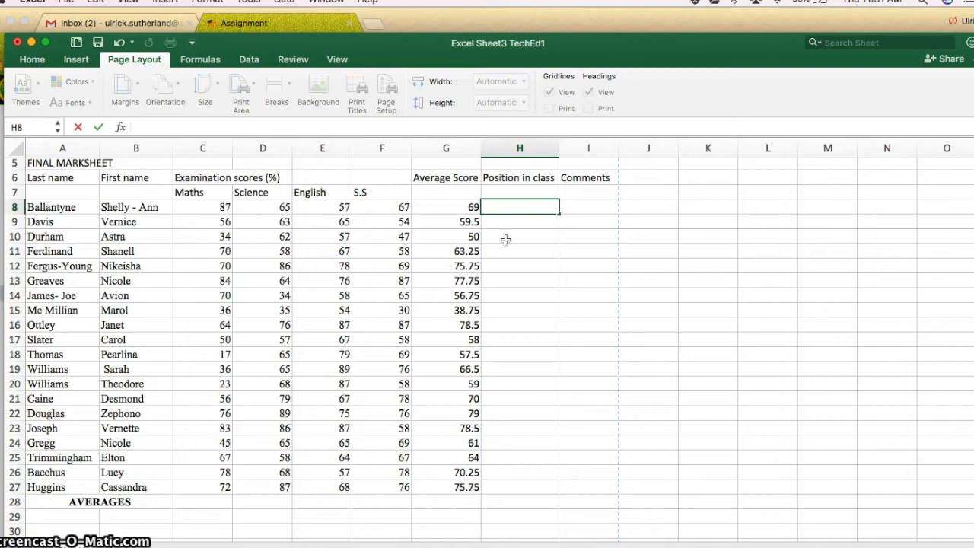
Rank the first student's average score in cell H8 with the formula =RANK.EQ(G8,$G$8:$G$27,0).
{"action": "type", "text": "="}
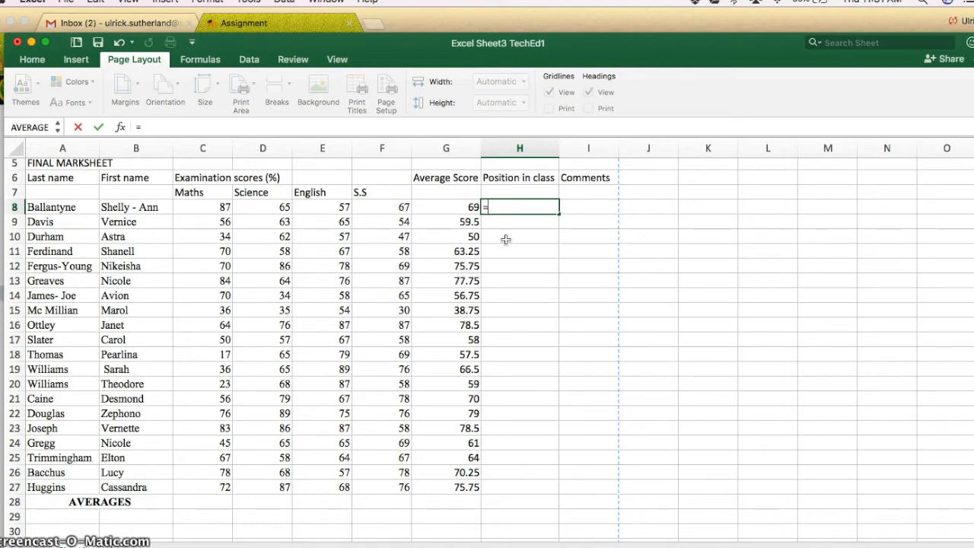
{"action": "type", "text": "ra"}
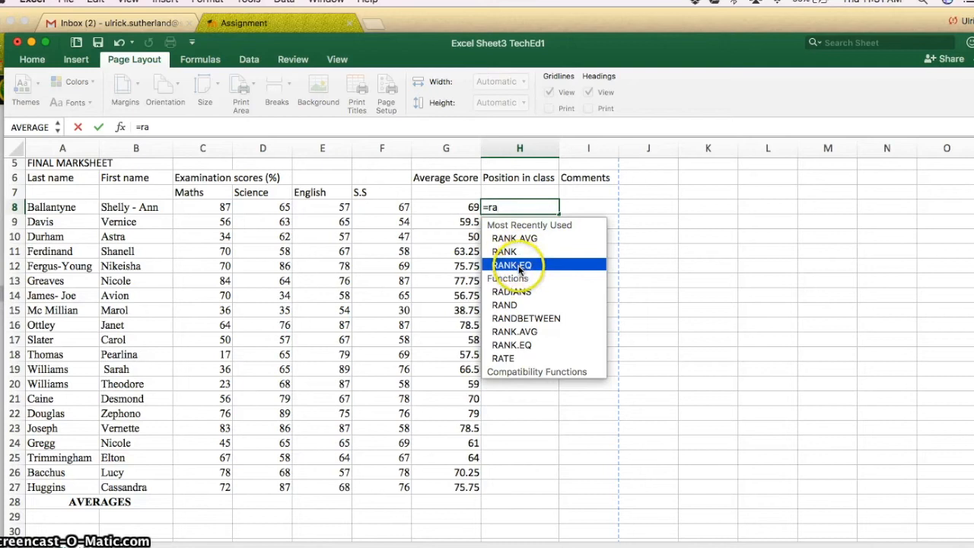
{"action": "double_click", "coordinate": [520, 268]}
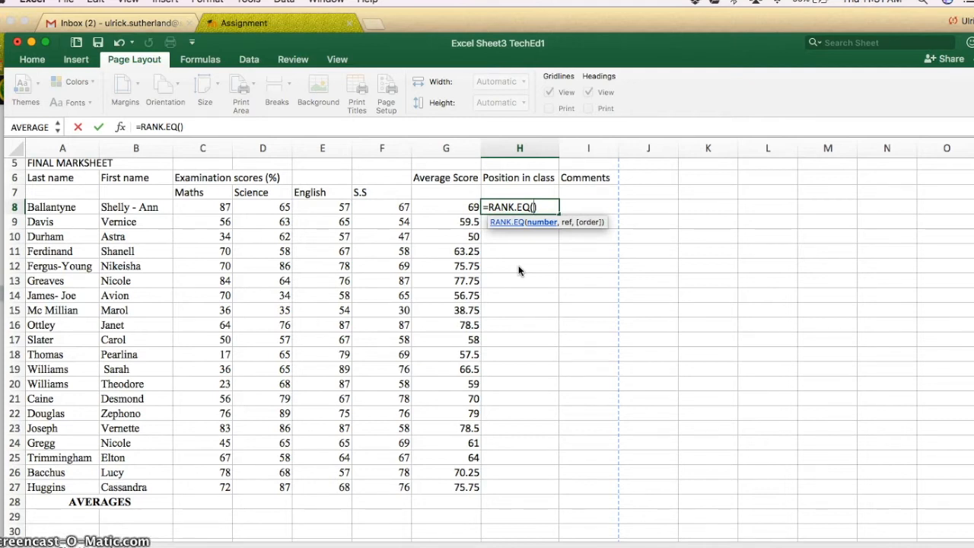
{"action": "left_click", "coordinate": [447, 207]}
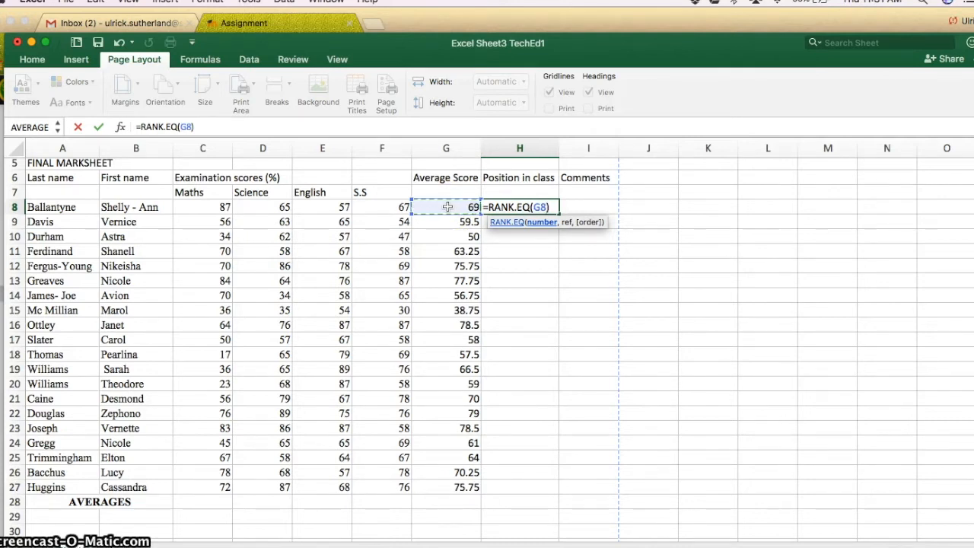
{"action": "type", "text": ","}
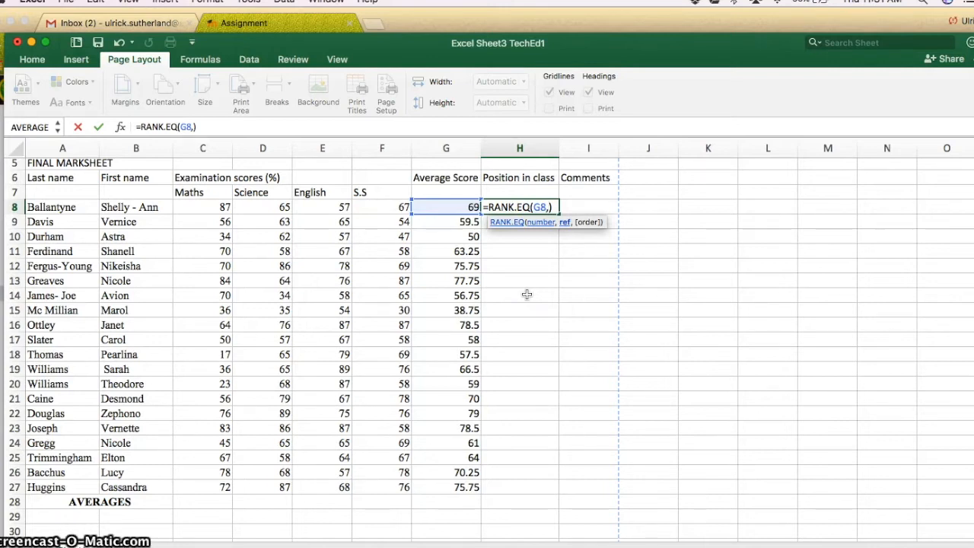
{"action": "type", "text": "$"}
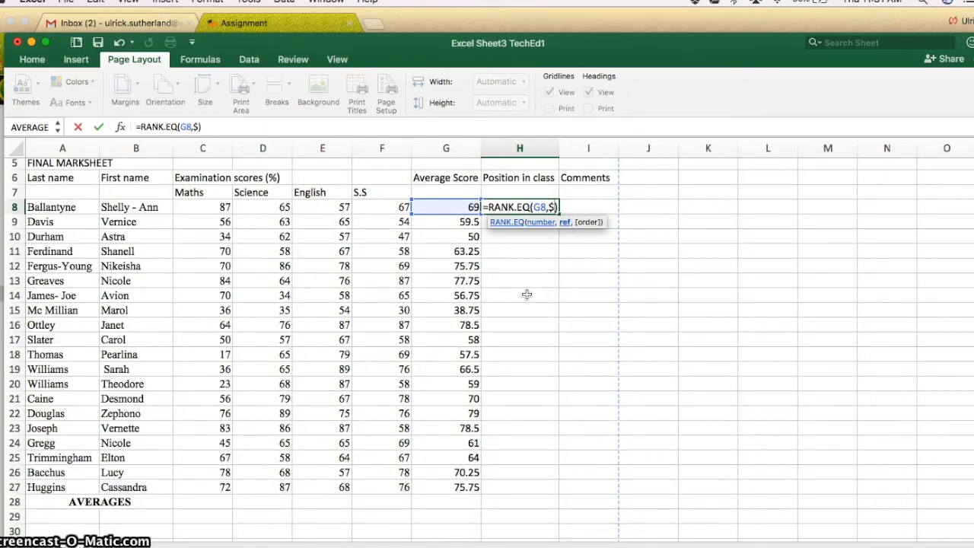
{"action": "type", "text": "g"}
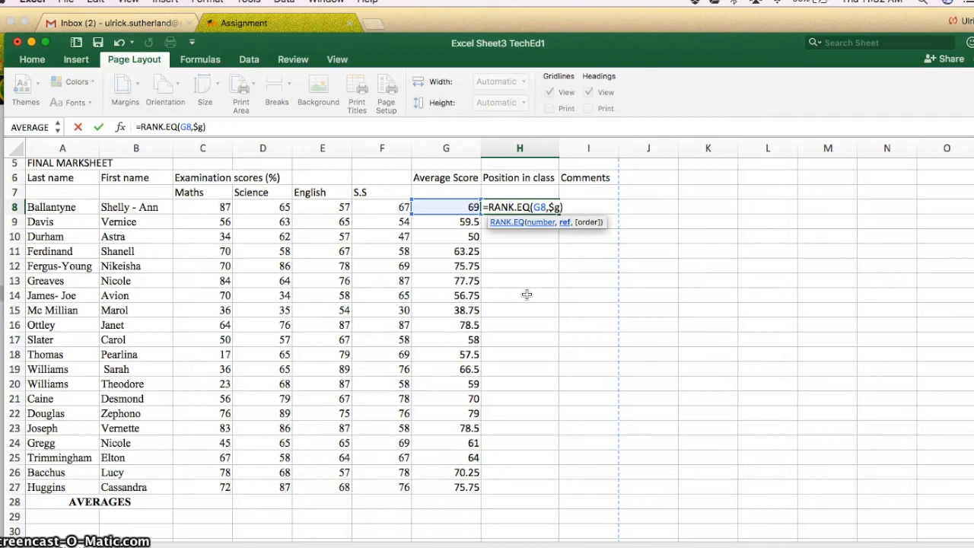
{"action": "type", "text": "$"}
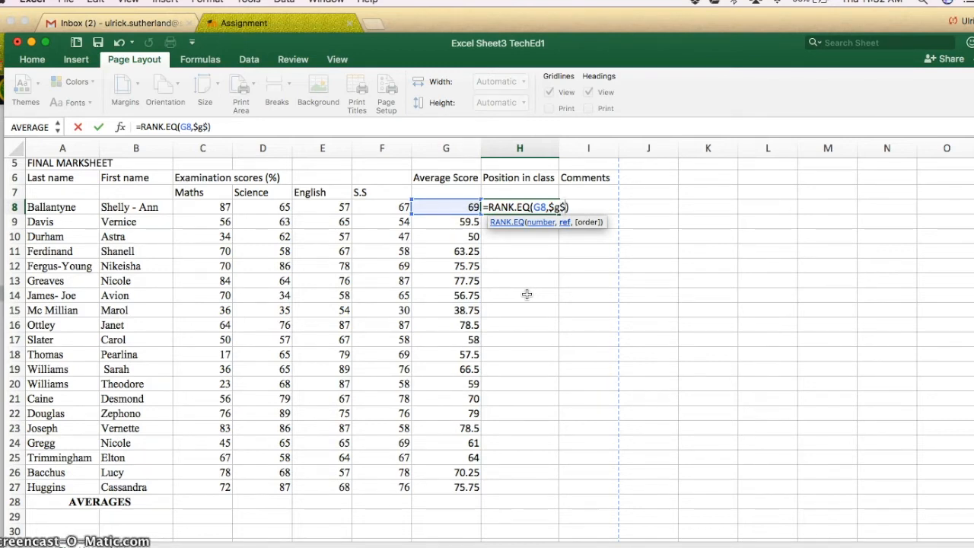
{"action": "type", "text": "8"}
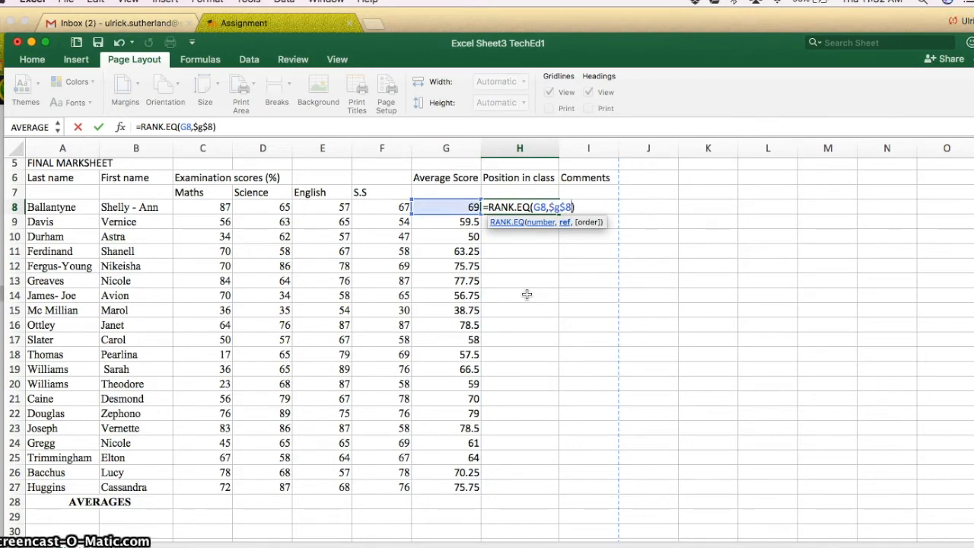
{"action": "type", "text": ":$g"}
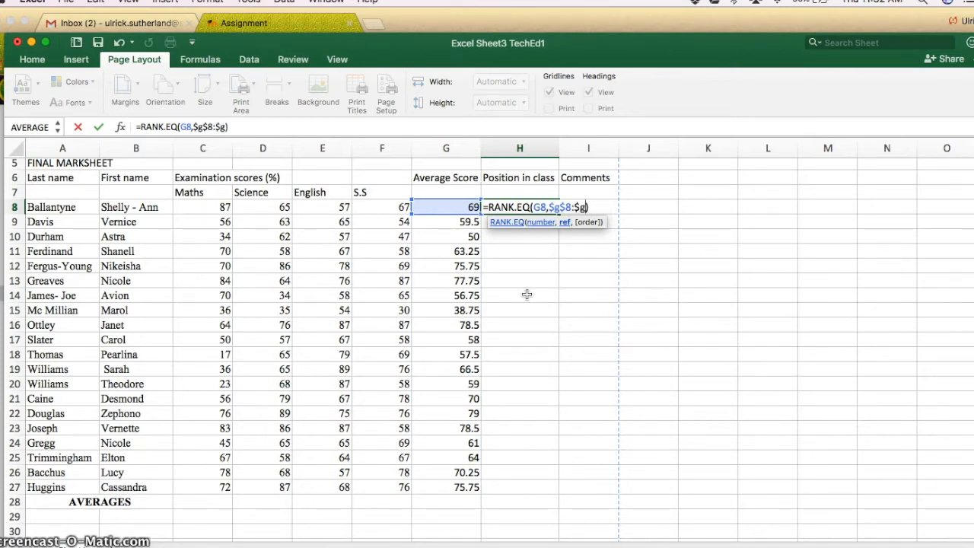
{"action": "type", "text": "$"}
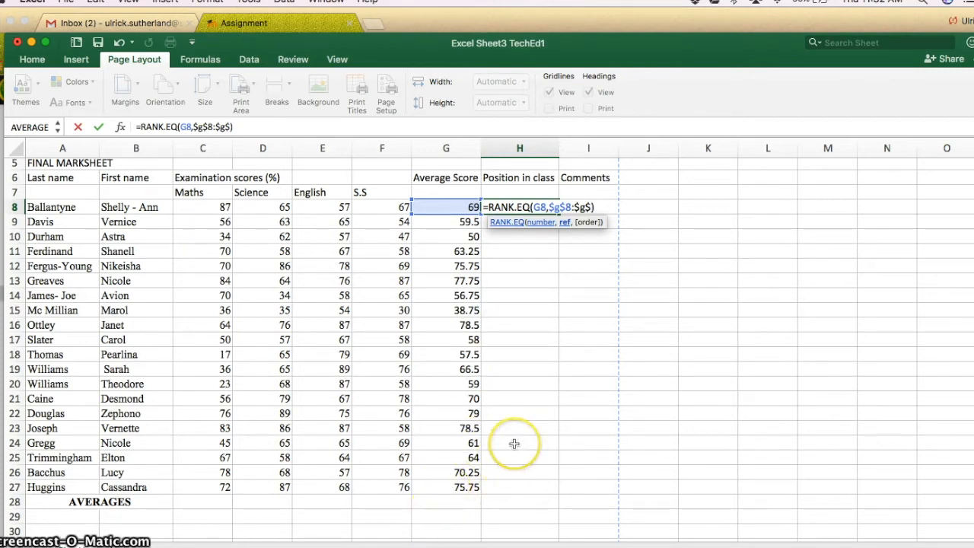
{"action": "type", "text": "27"}
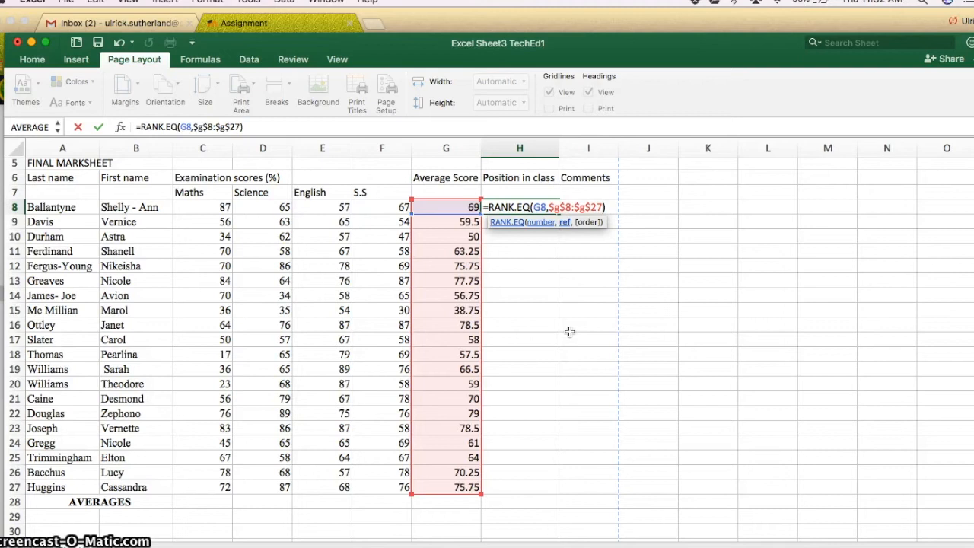
{"action": "type", "text": ",0"}
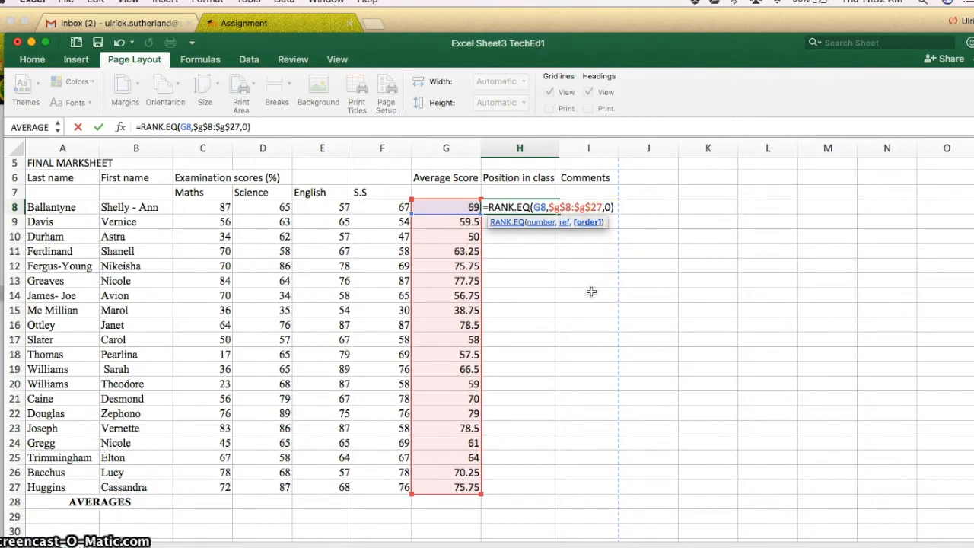
{"action": "key", "text": "Return"}
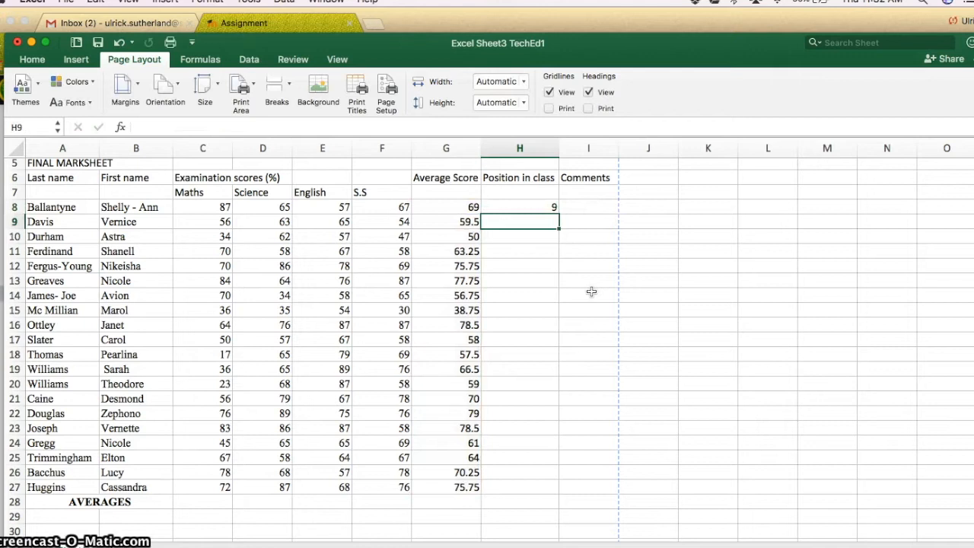
Fill the rank formula from cell H8 down through H27 using the Copy Cells option.
{"action": "left_click", "coordinate": [530, 207]}
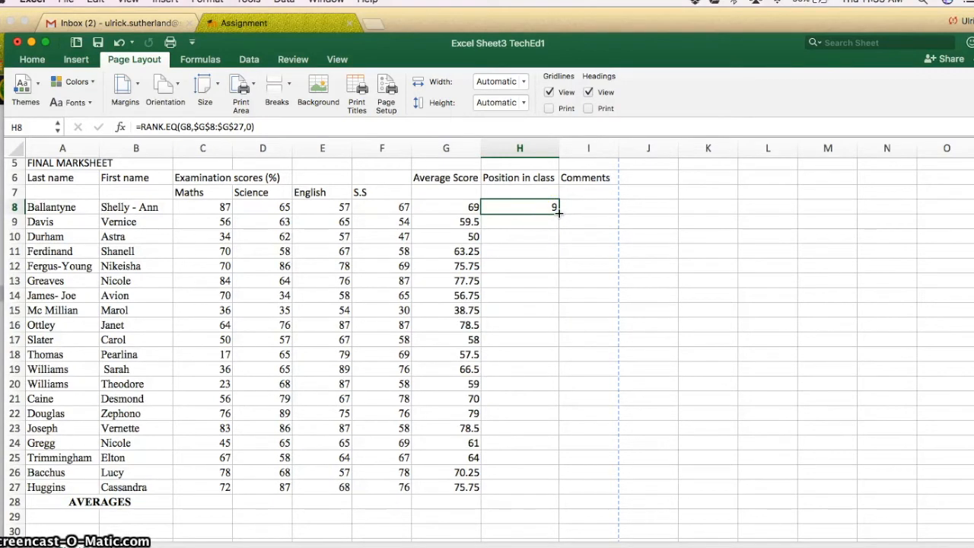
{"action": "left_click_drag", "start_coordinate": [558, 213], "coordinate": [561, 489]}
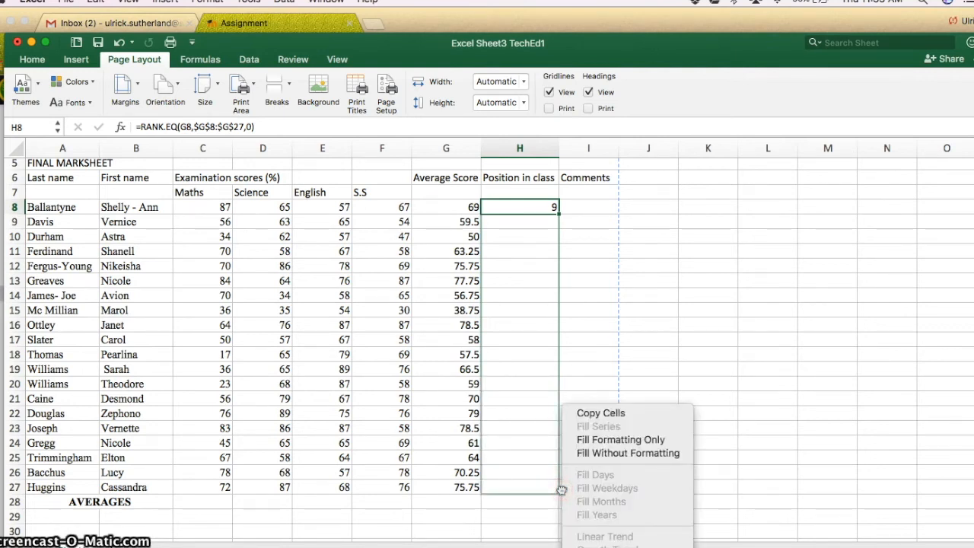
{"action": "left_click", "coordinate": [595, 416]}
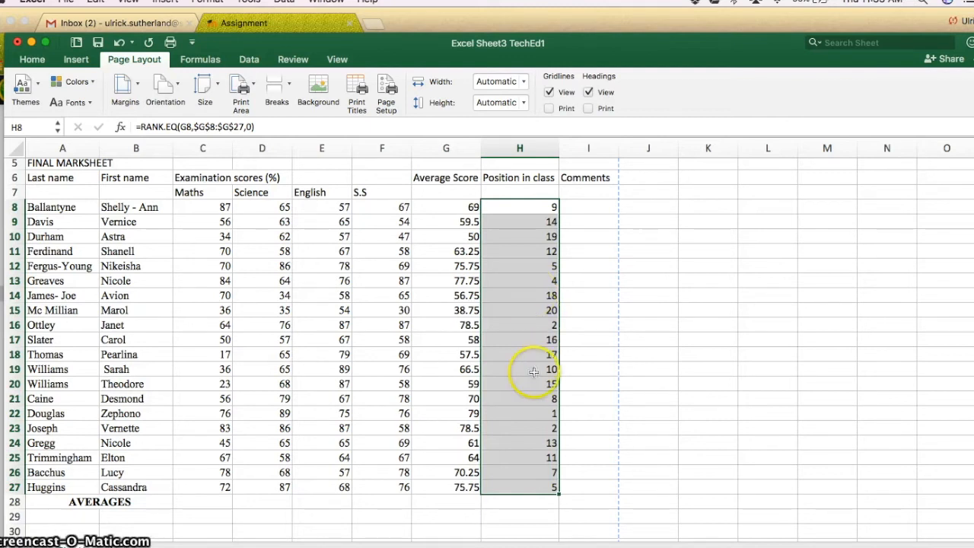
Check the class positions and their rank formulas in cells H22, H23, H16, H12, H27 and H8.
{"action": "left_click", "coordinate": [587, 207]}
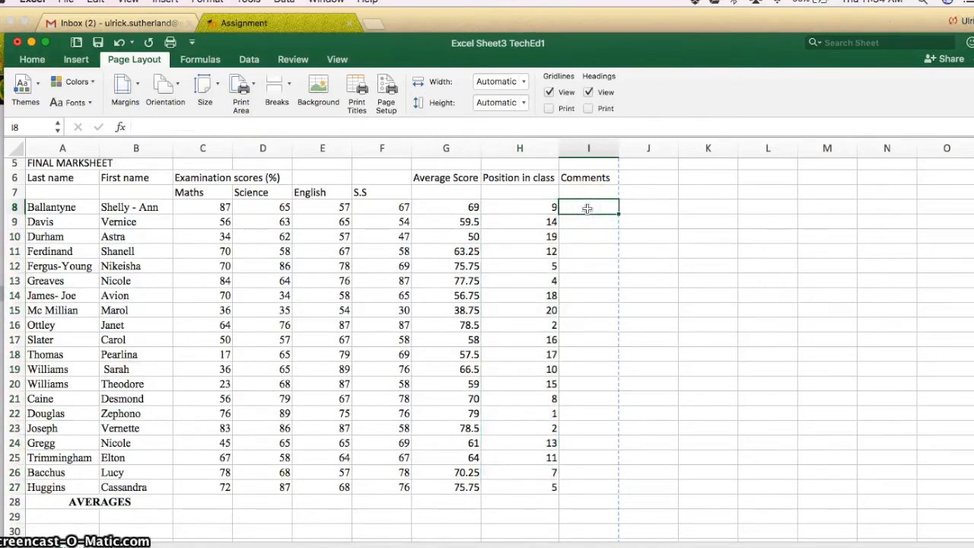
{"action": "left_click", "coordinate": [520, 413]}
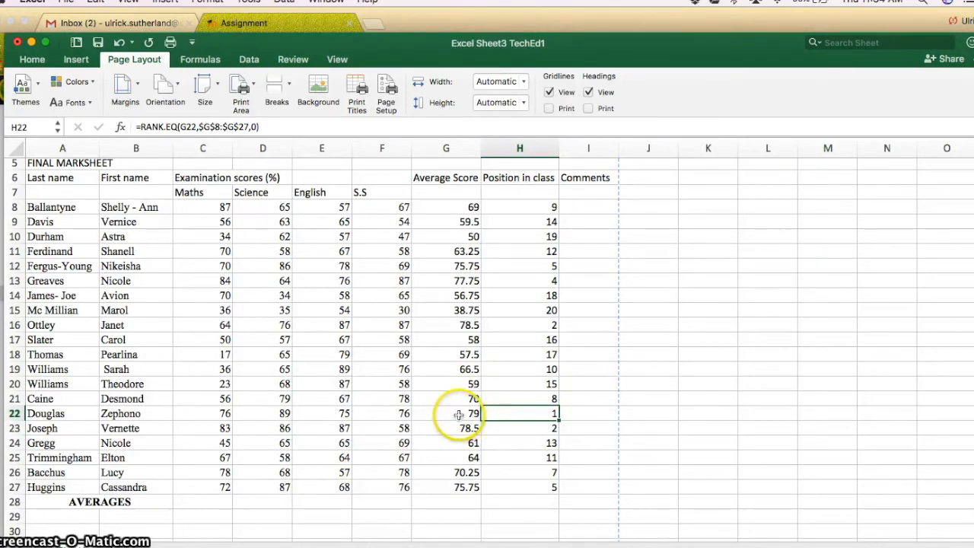
{"action": "left_click", "coordinate": [525, 430]}
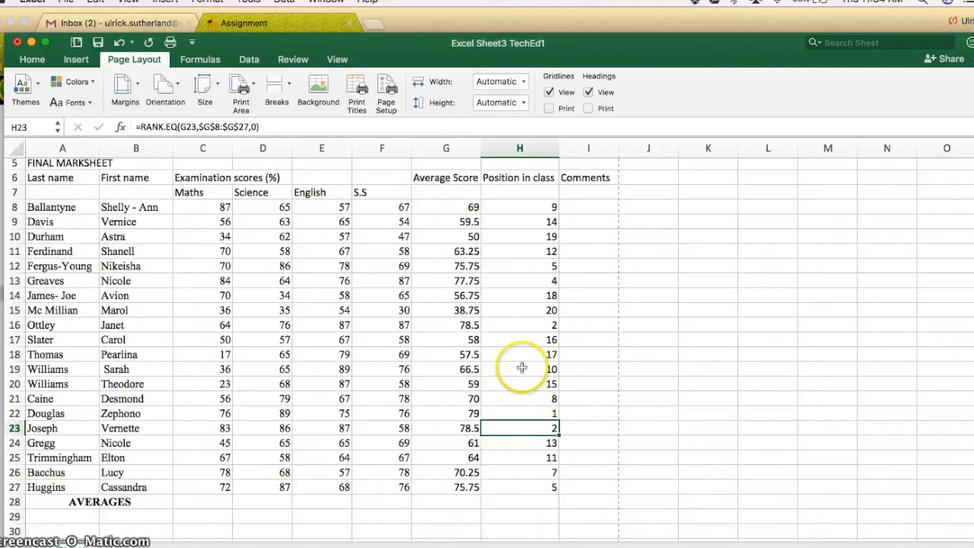
{"action": "left_click", "coordinate": [517, 327]}
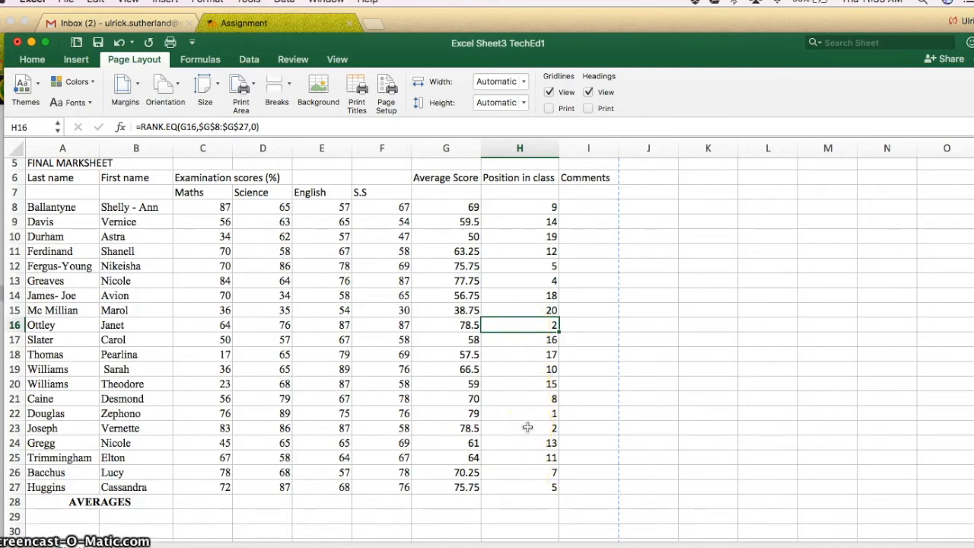
{"action": "left_click", "coordinate": [524, 264]}
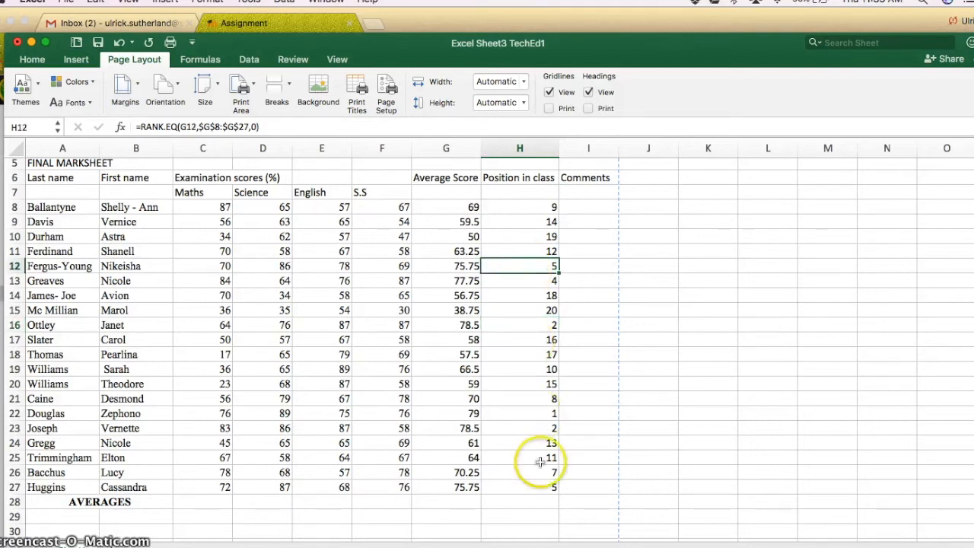
{"action": "left_click", "coordinate": [524, 489]}
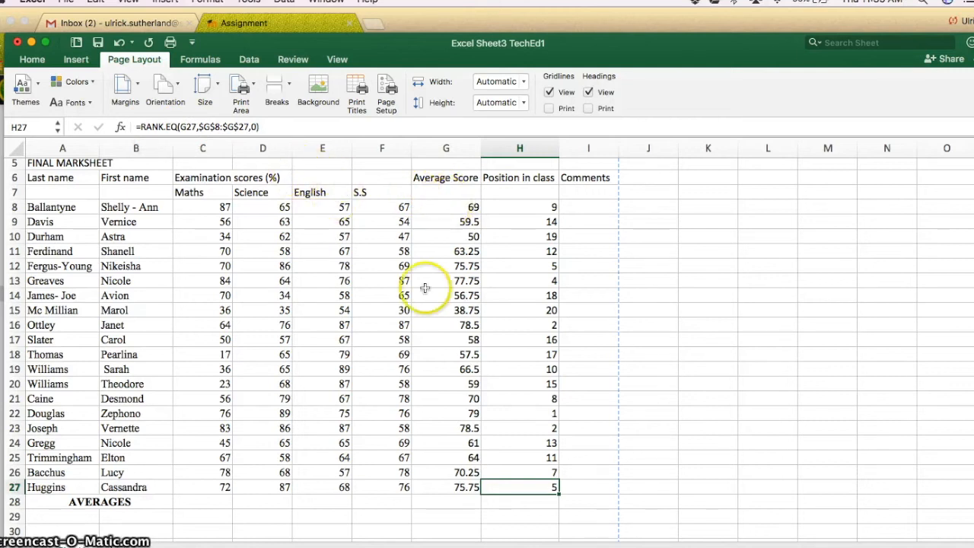
{"action": "left_click", "coordinate": [524, 206]}
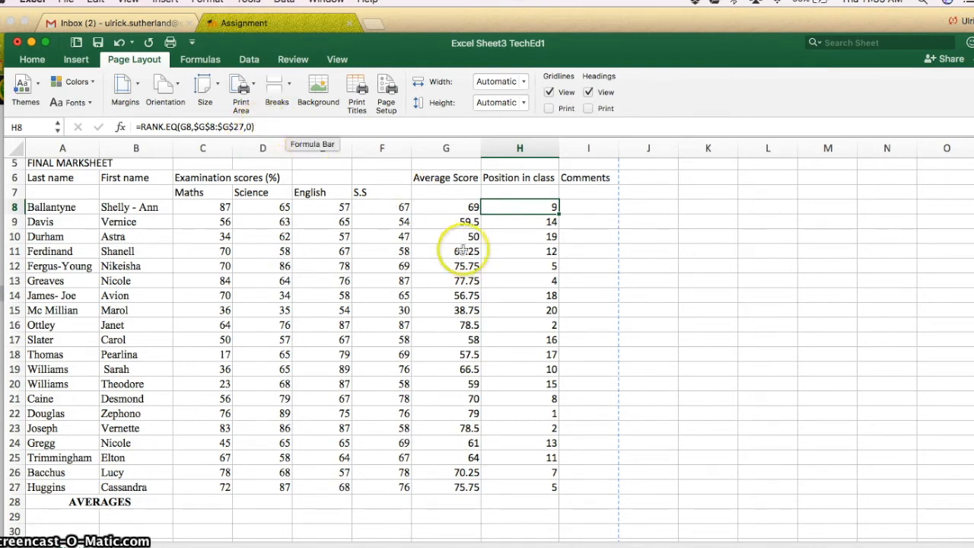
Start an IF formula in cell I8 that tests G8>50 and gives Pass as the true value.
{"action": "left_click", "coordinate": [590, 206]}
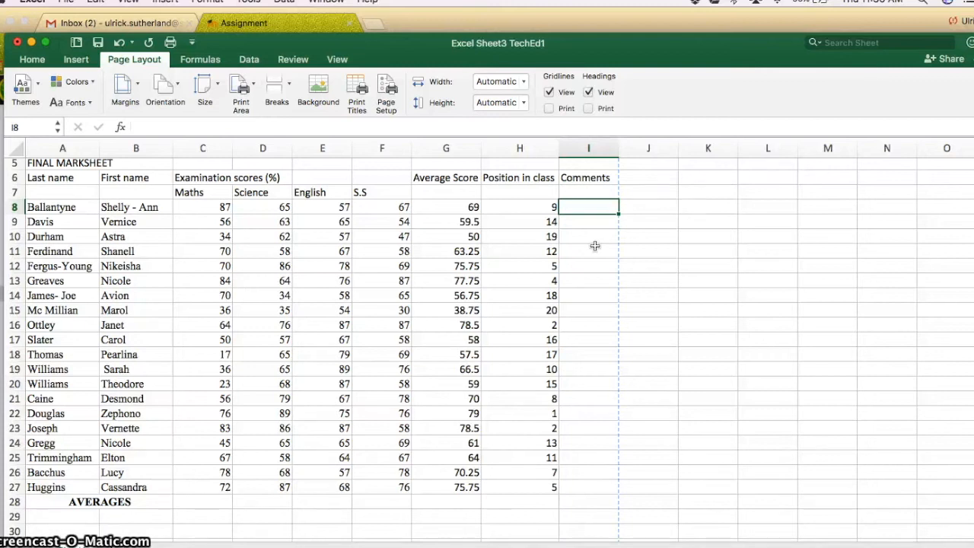
{"action": "type", "text": "="}
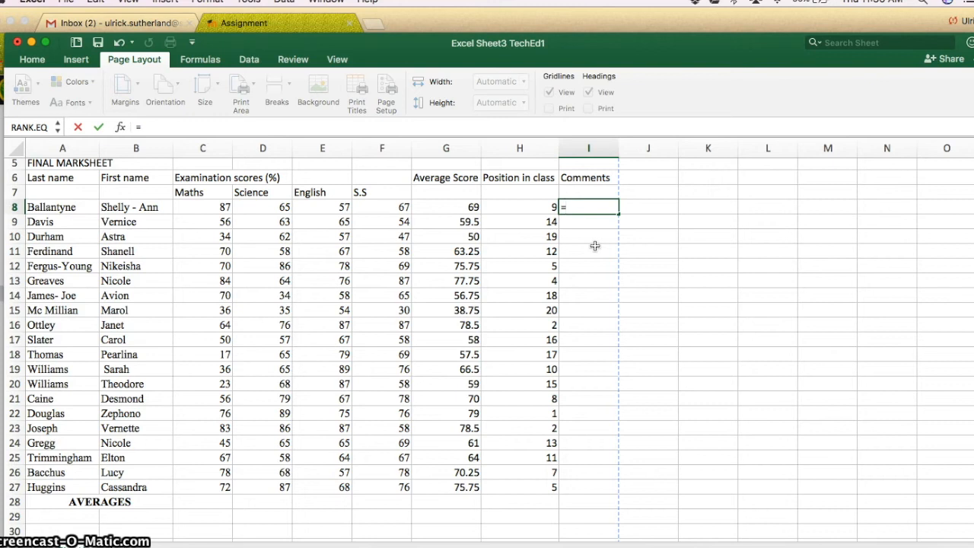
{"action": "type", "text": "i"}
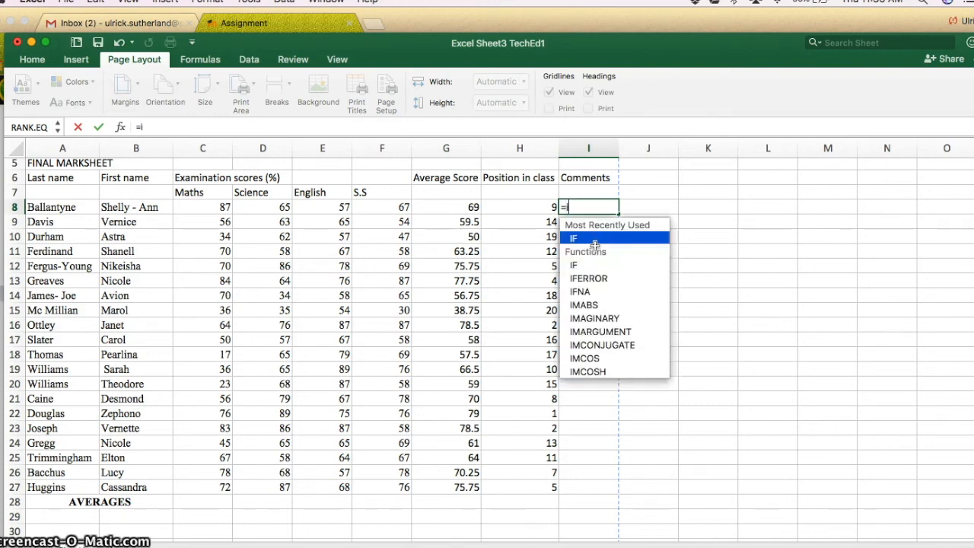
{"action": "double_click", "coordinate": [585, 238]}
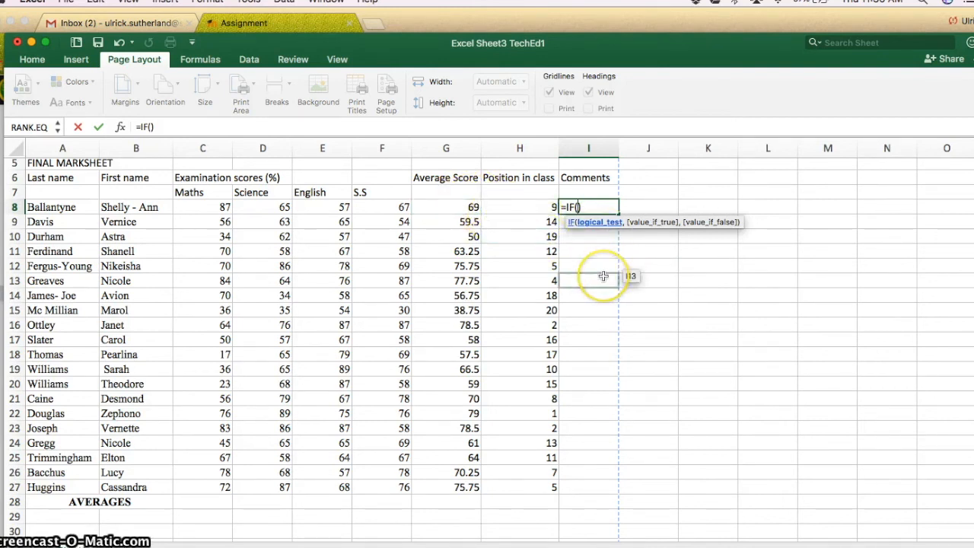
{"action": "left_click", "coordinate": [439, 204]}
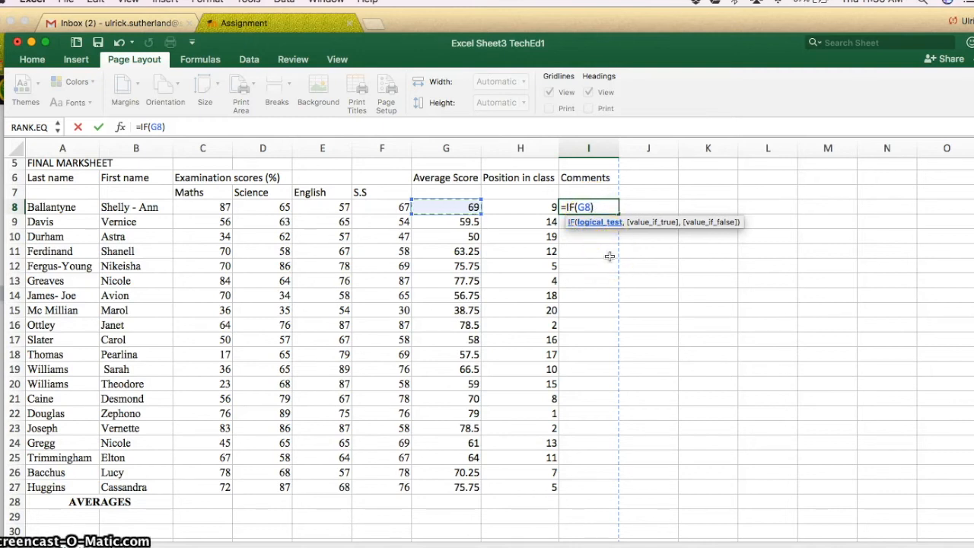
{"action": "type", "text": ">50,"}
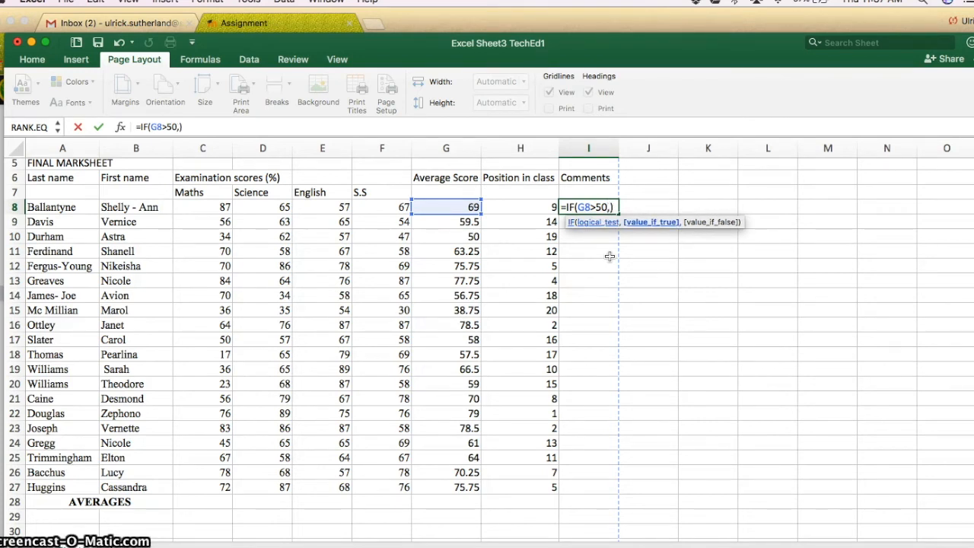
{"action": "type", "text": "Pass,"}
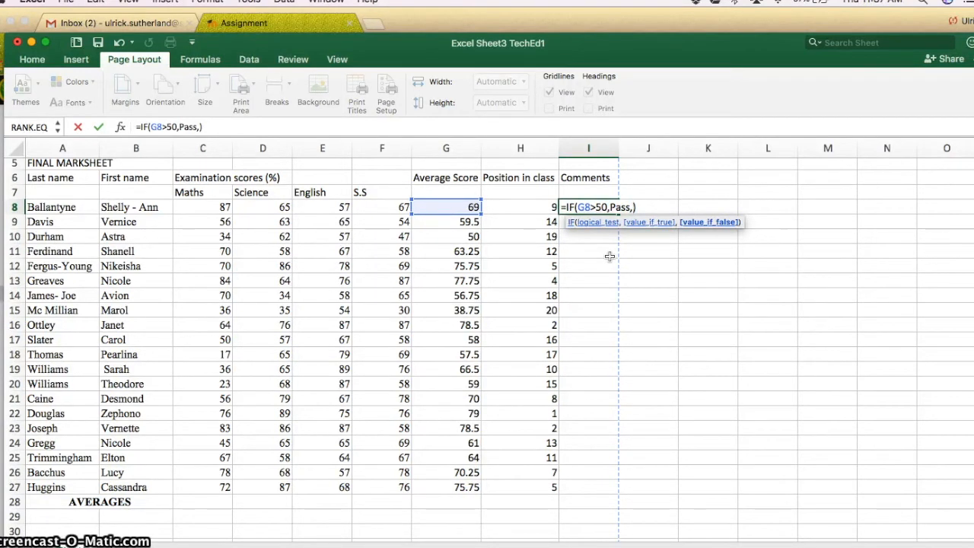
Put Pass in quotation marks and add "Fail" as the false value, completing =IF(G8>50,"Pass","Fail") in cell I8.
{"action": "left_click", "coordinate": [610, 207]}
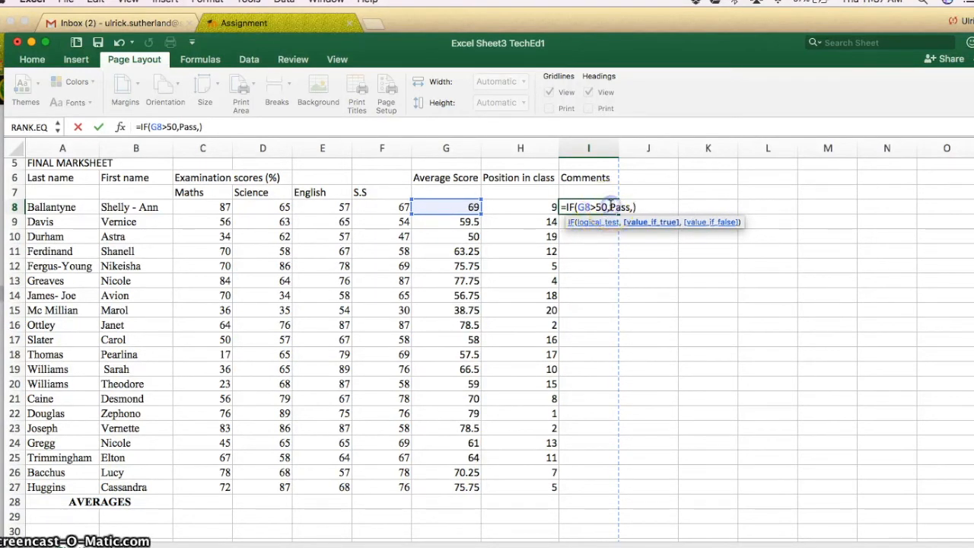
{"action": "type", "text": "\""}
{"action": "left_click", "coordinate": [633, 207]}
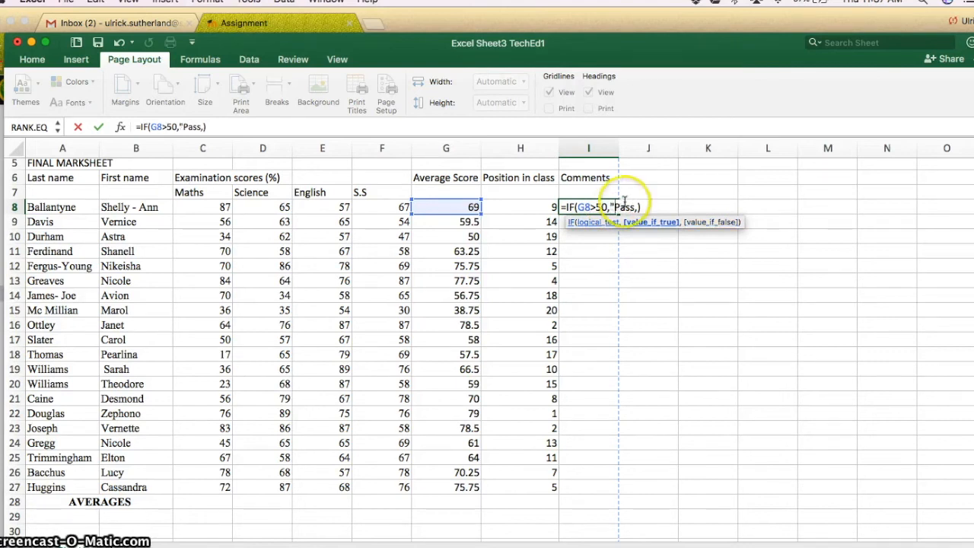
{"action": "type", "text": "\""}
{"action": "left_click", "coordinate": [642, 207]}
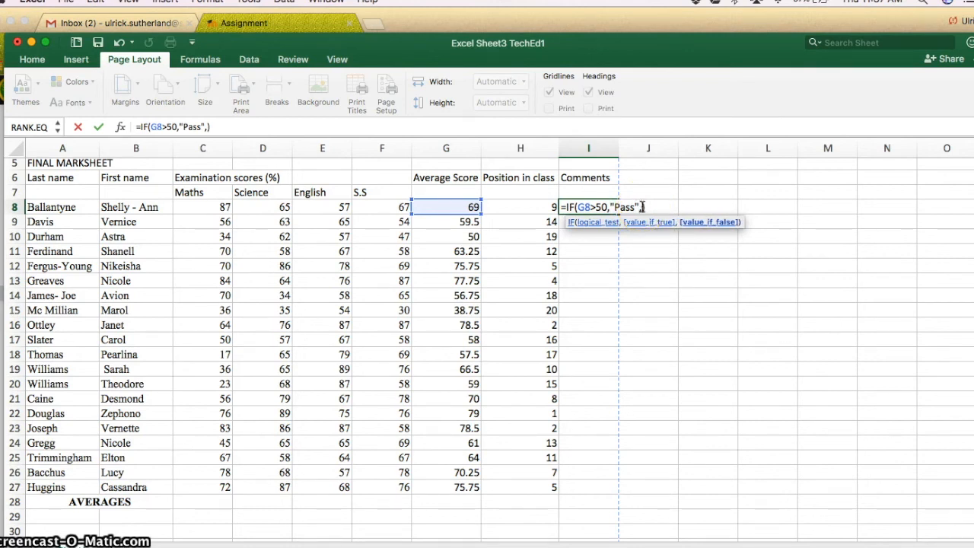
{"action": "type", "text": "\""}
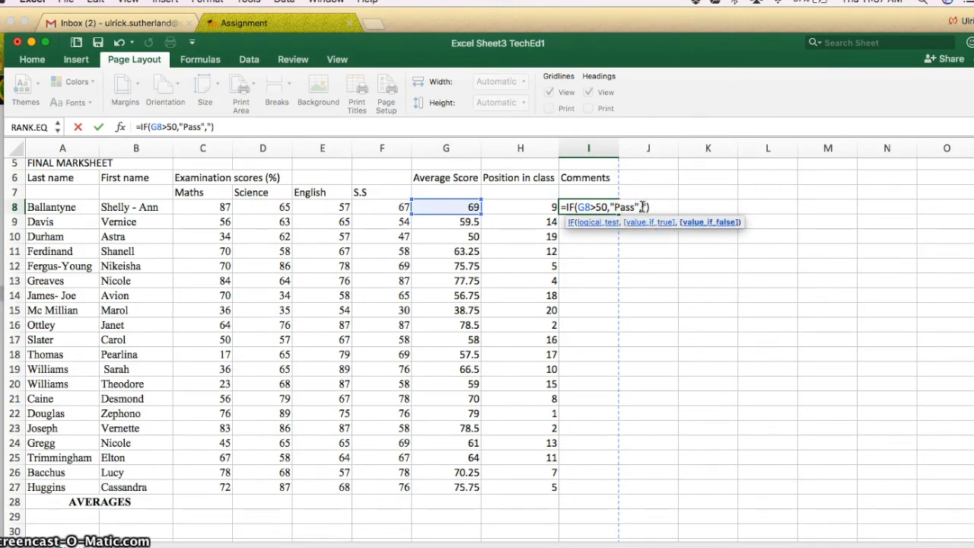
{"action": "type", "text": "Fa"}
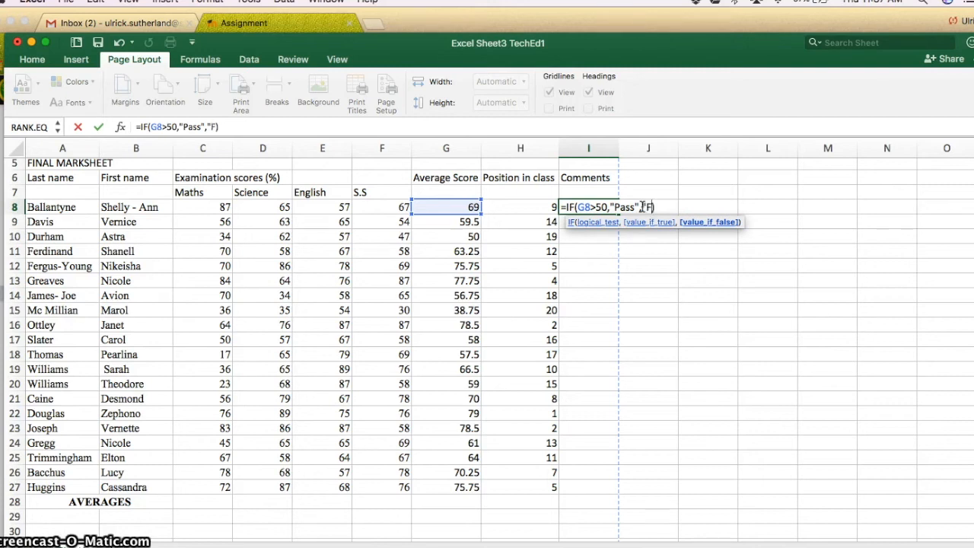
{"action": "type", "text": "il"}
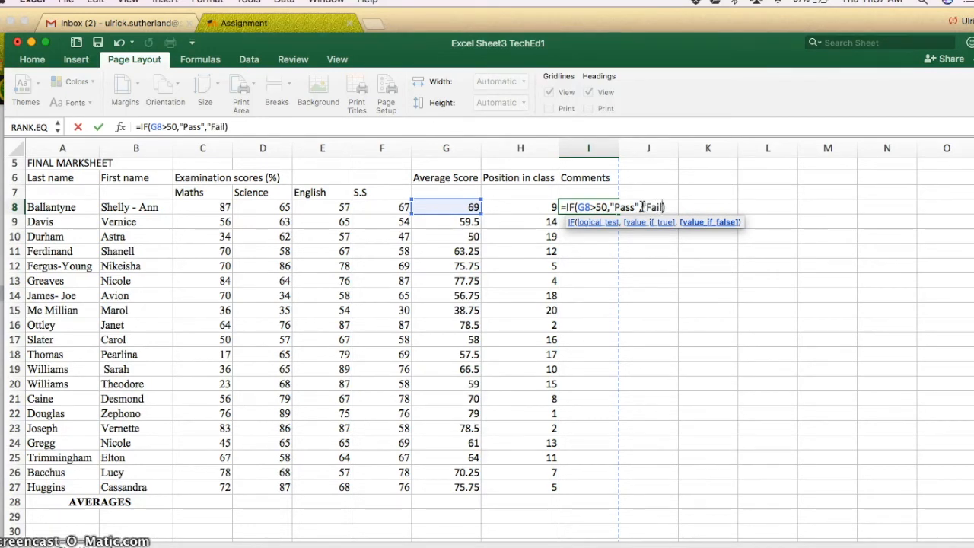
{"action": "type", "text": "\""}
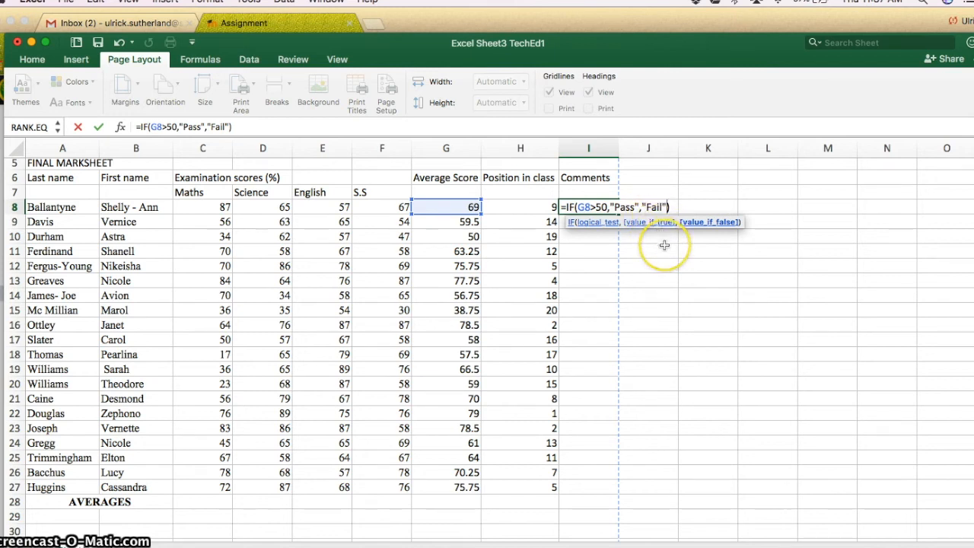
{"action": "key", "text": "Return"}
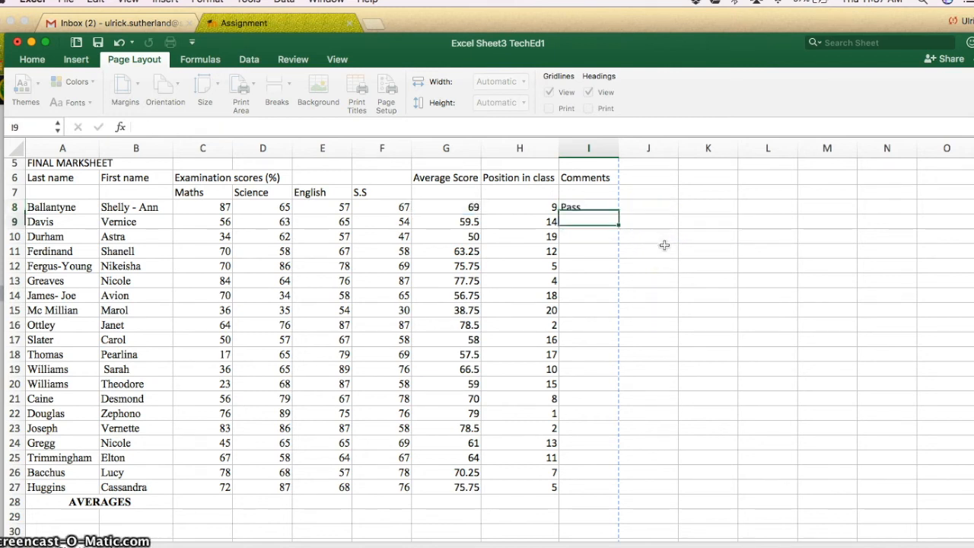
Fill the Pass/Fail formula from cell I8 down through I27 for all the students.
{"action": "left_click", "coordinate": [591, 207]}
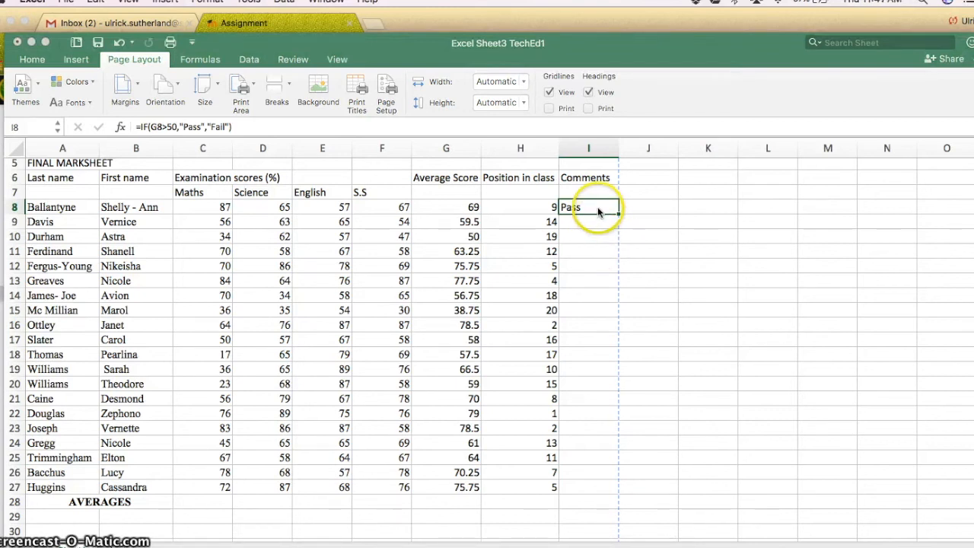
{"action": "left_click", "coordinate": [598, 212]}
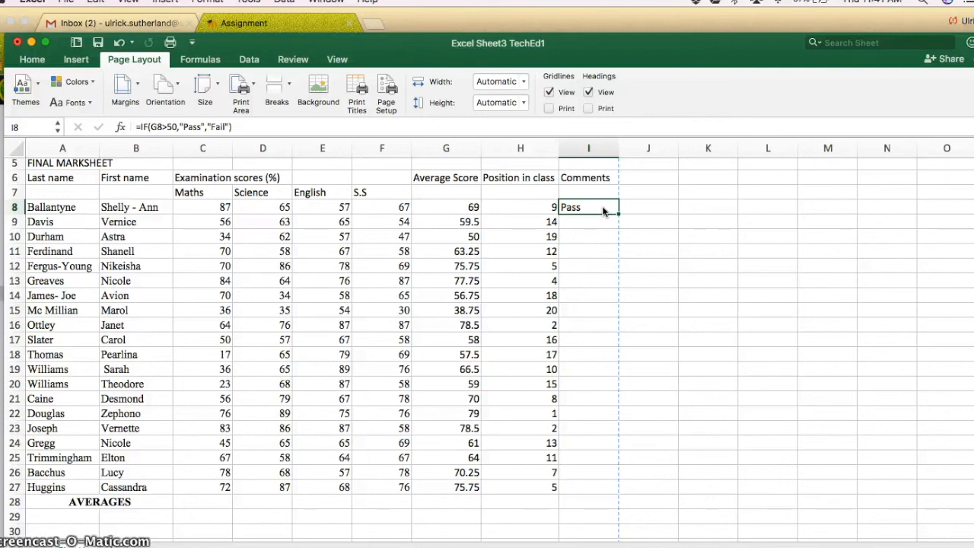
{"action": "left_click", "coordinate": [618, 213]}
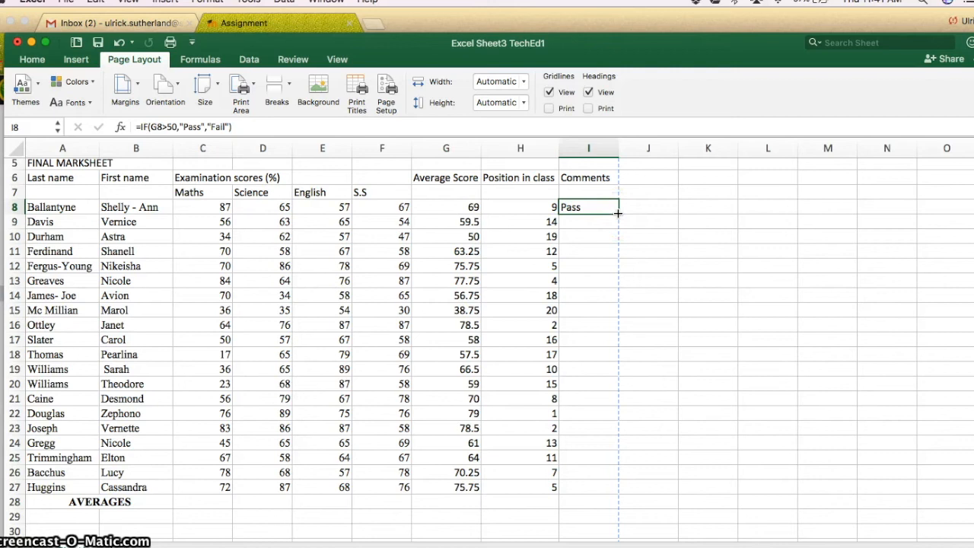
{"action": "left_click_drag", "start_coordinate": [618, 213], "coordinate": [617, 487]}
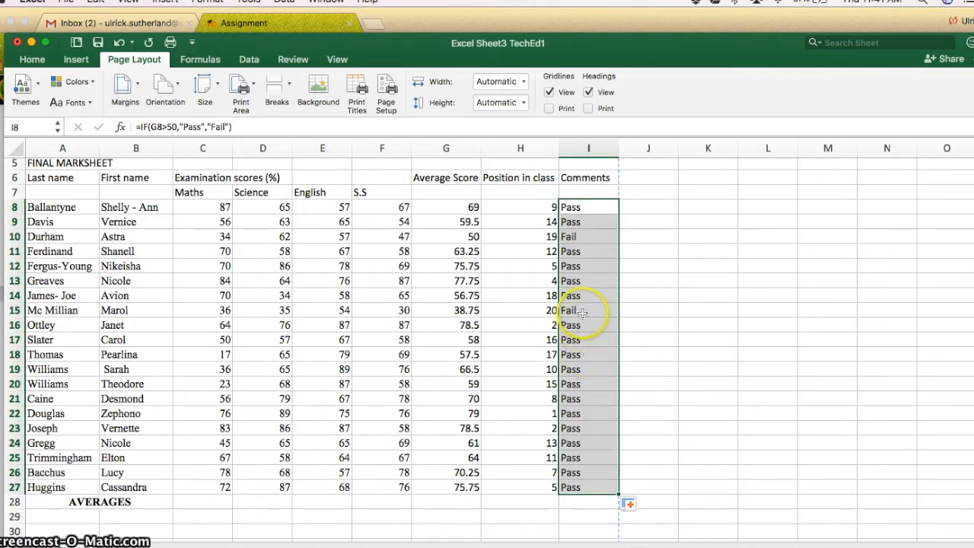
Check the comment formulas in cells I10, I15 and I8, then the rank formula in H8 and the average in G8.
{"action": "left_click_drag", "start_coordinate": [581, 237], "coordinate": [581, 266]}
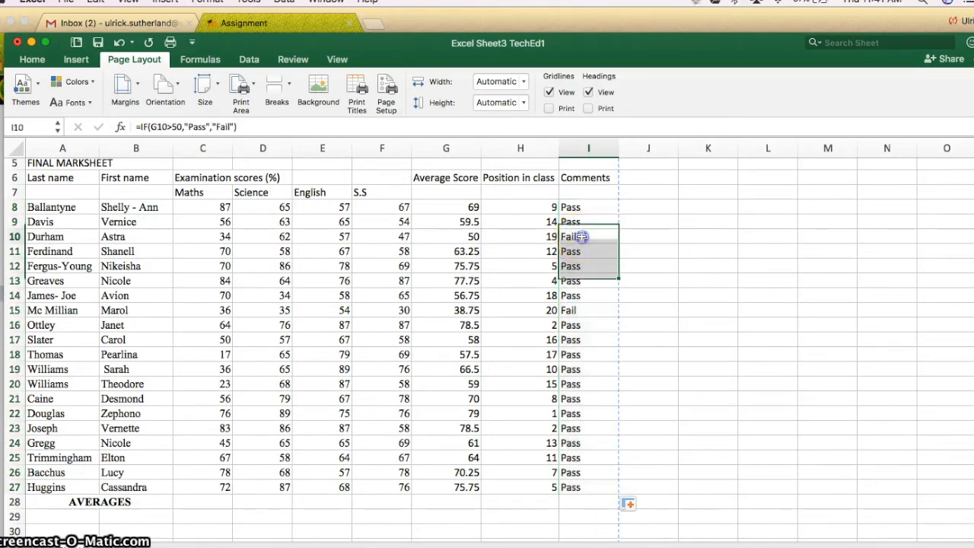
{"action": "left_click", "coordinate": [581, 237]}
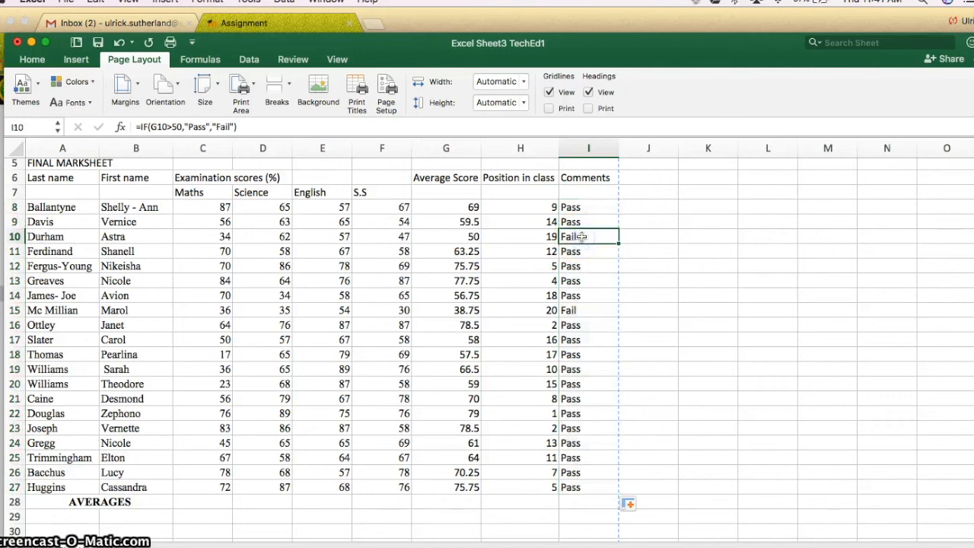
{"action": "left_click", "coordinate": [595, 312]}
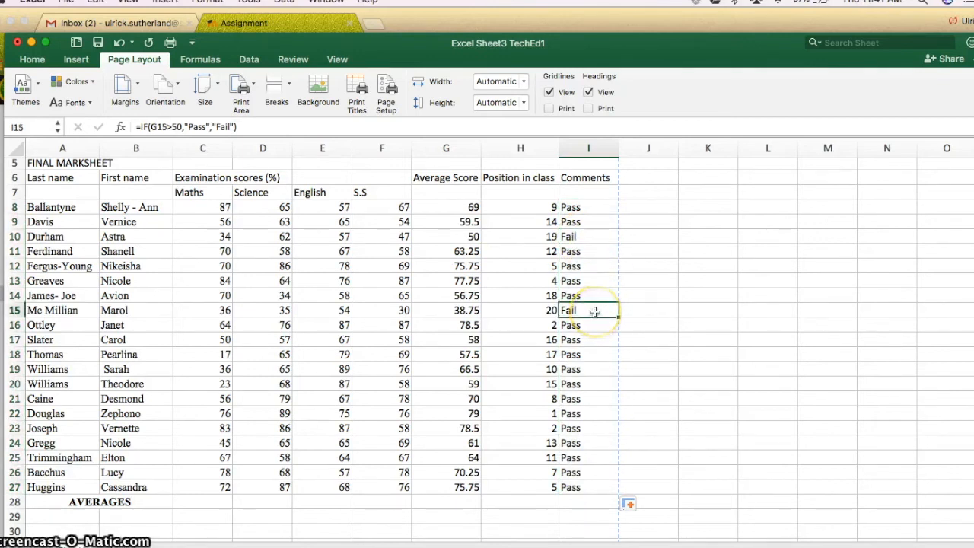
{"action": "left_click", "coordinate": [588, 239]}
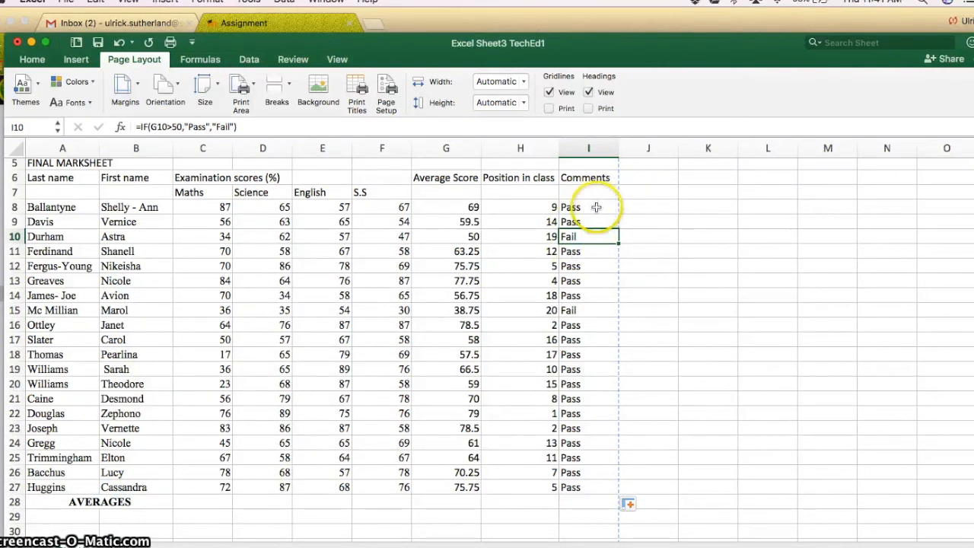
{"action": "left_click", "coordinate": [596, 207]}
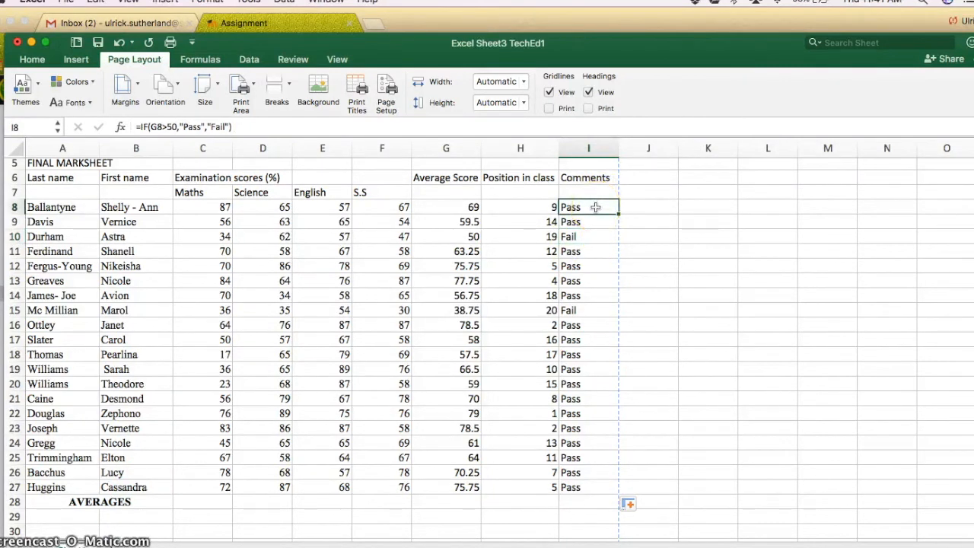
{"action": "left_click", "coordinate": [510, 210]}
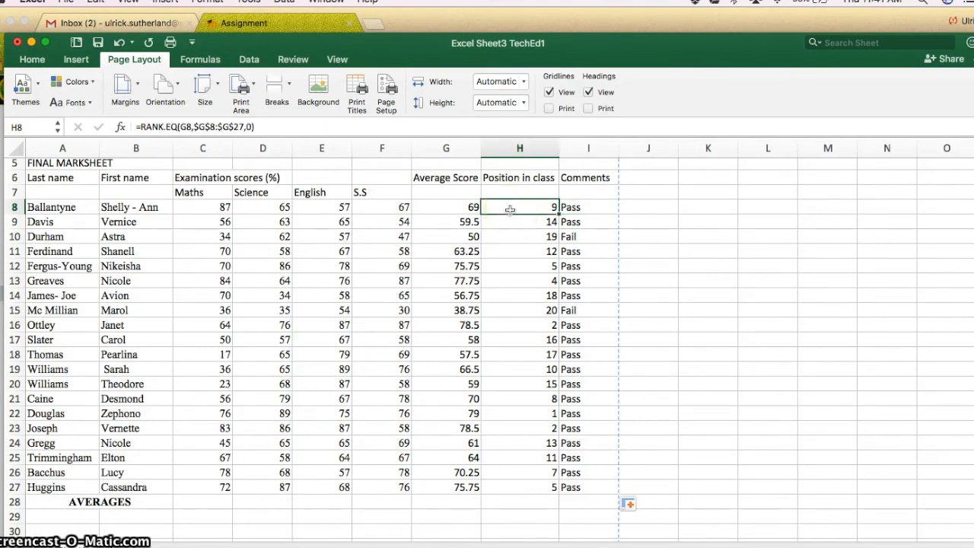
{"action": "left_click", "coordinate": [440, 211]}
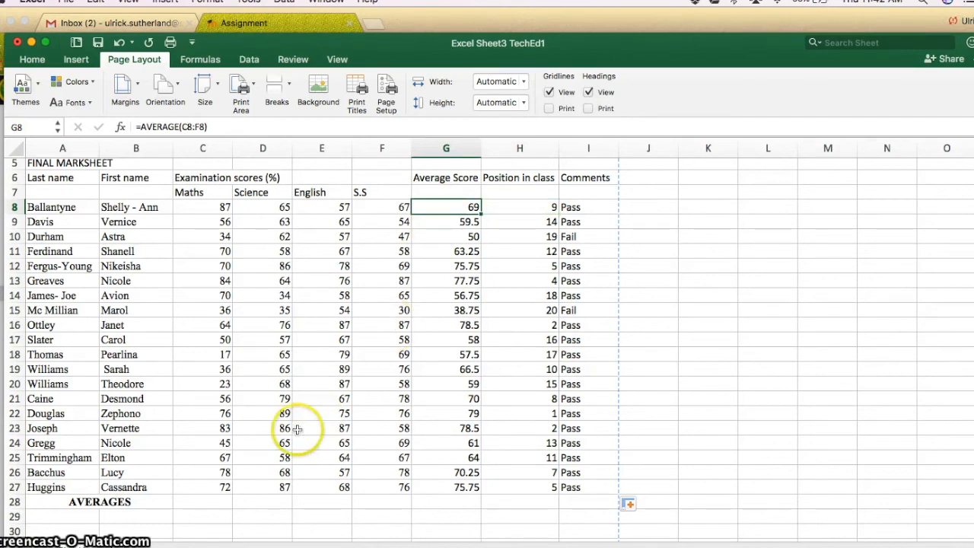
Calculate the Maths average in cell C28 of the AVERAGES row with =AVERAGE(C8:C27).
{"action": "left_click", "coordinate": [207, 500]}
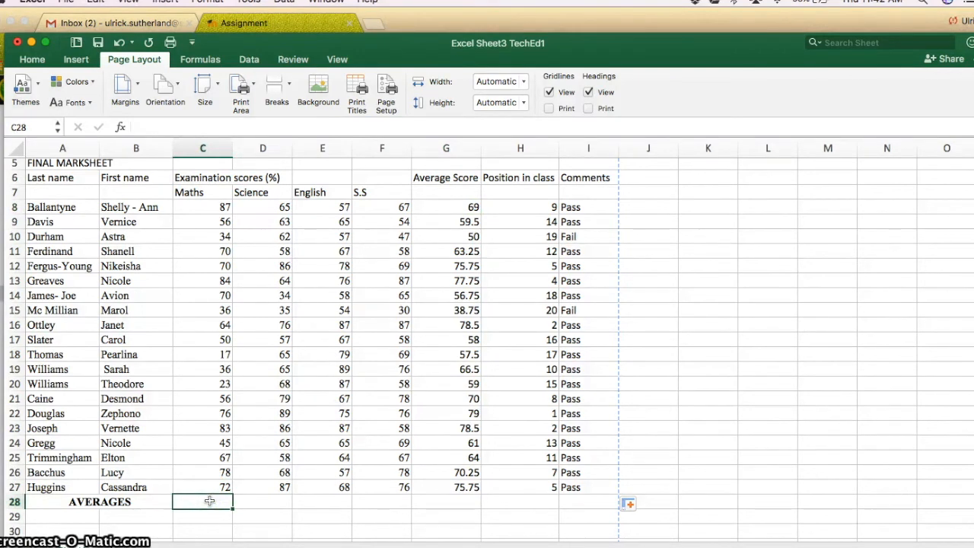
{"action": "type", "text": "="}
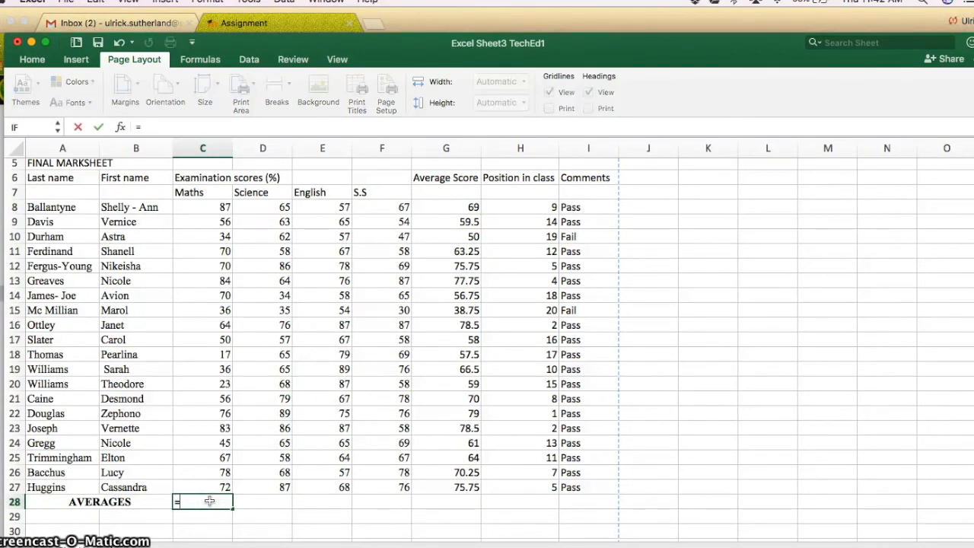
{"action": "type", "text": "a"}
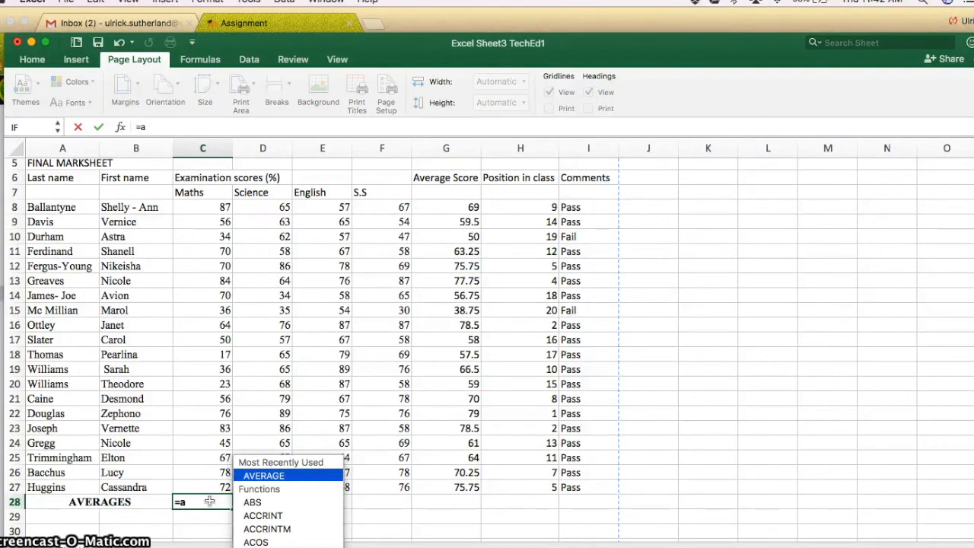
{"action": "double_click", "coordinate": [267, 476]}
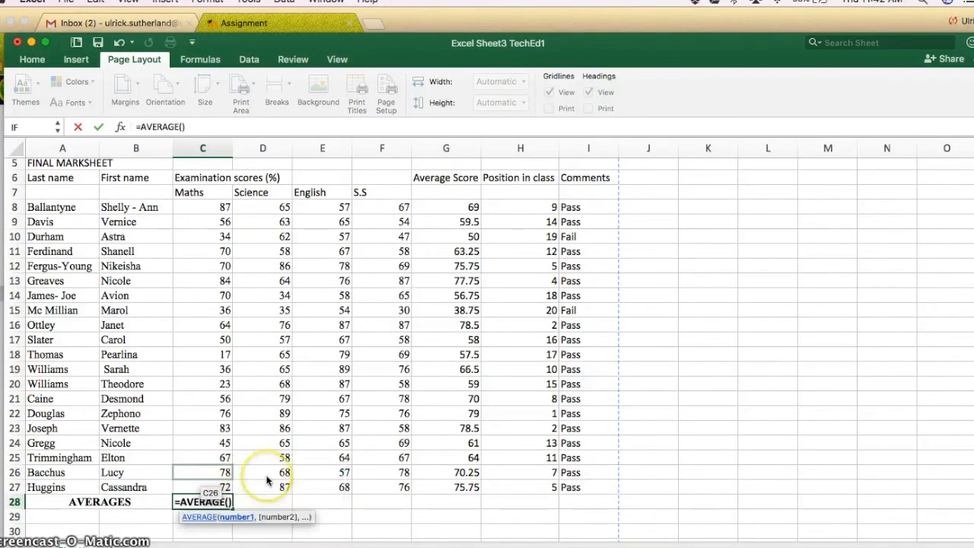
{"action": "left_click", "coordinate": [204, 206]}
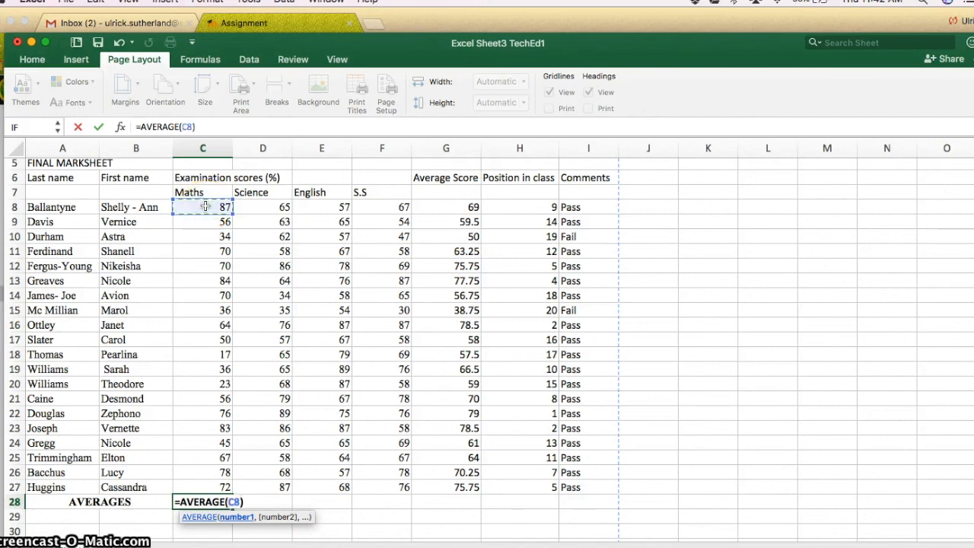
{"action": "left_click_drag", "start_coordinate": [204, 206], "coordinate": [207, 484]}
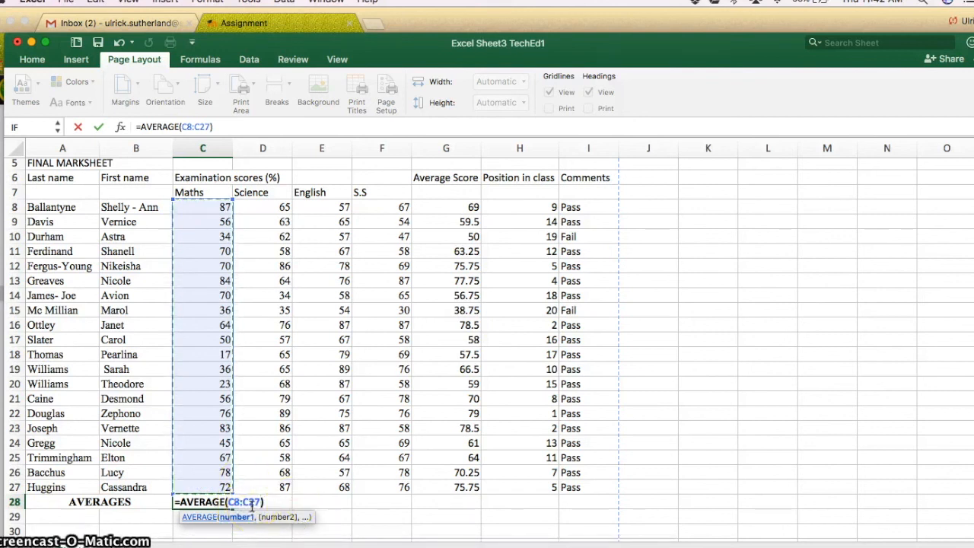
{"action": "key", "text": "Return"}
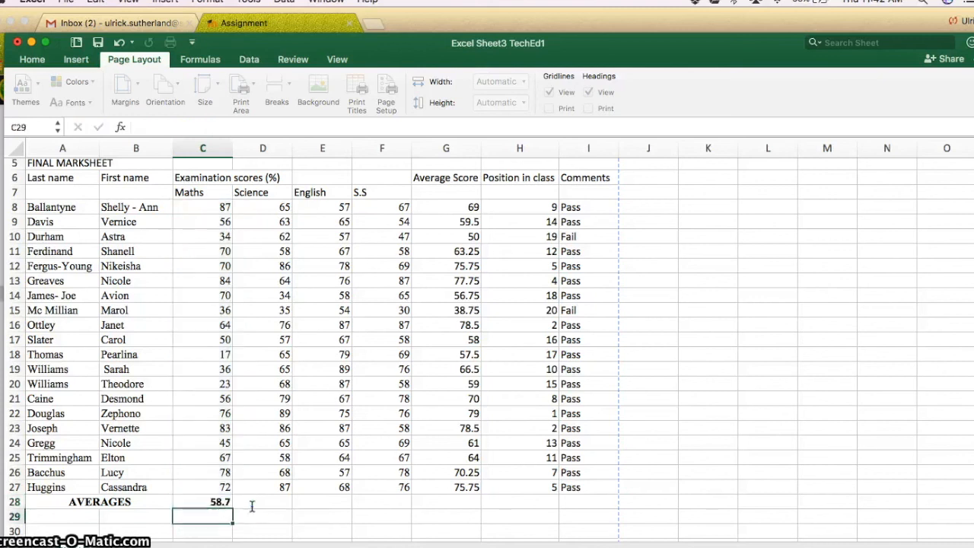
Fill the average formula from cell C28 across through G28 for the remaining subjects and the Average Score column.
{"action": "left_click", "coordinate": [210, 501]}
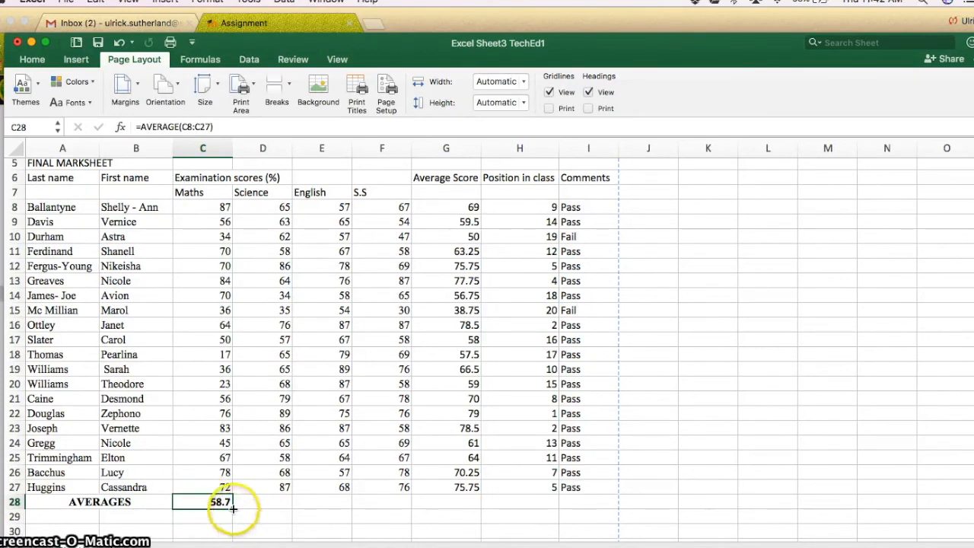
{"action": "left_click_drag", "start_coordinate": [233, 509], "coordinate": [468, 502]}
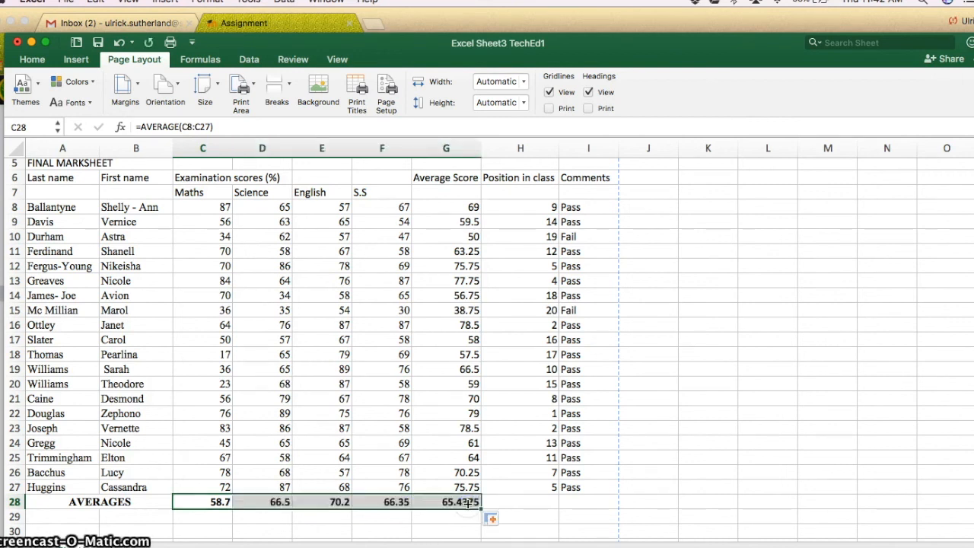
{"action": "left_click", "coordinate": [460, 519]}
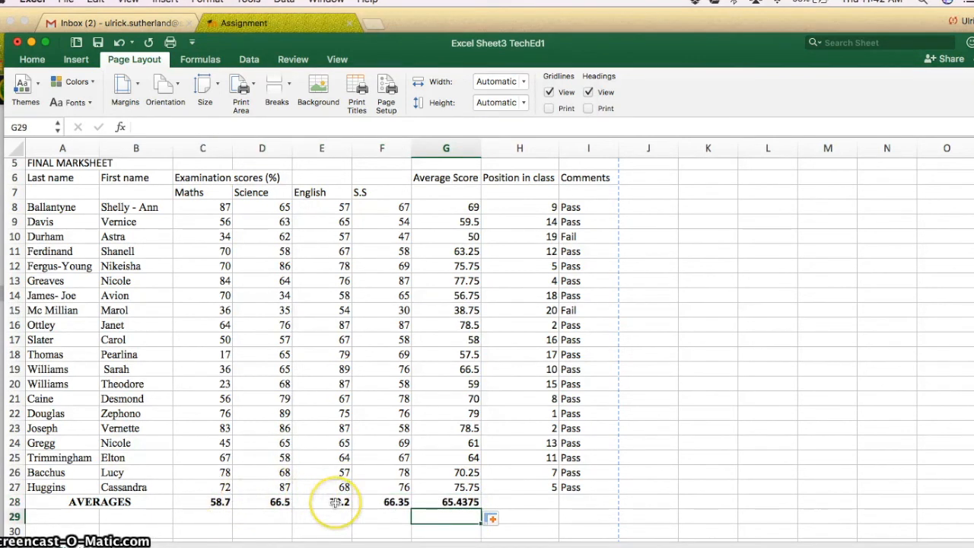
Review the marksheet from the school heading to the AVERAGES row and locate the Header & Footer command.
{"action": "scroll", "coordinate": [226, 441], "scroll_direction": "down", "scroll_amount": 3}
{"action": "scroll", "coordinate": [227, 441], "scroll_direction": "up", "scroll_amount": 5}
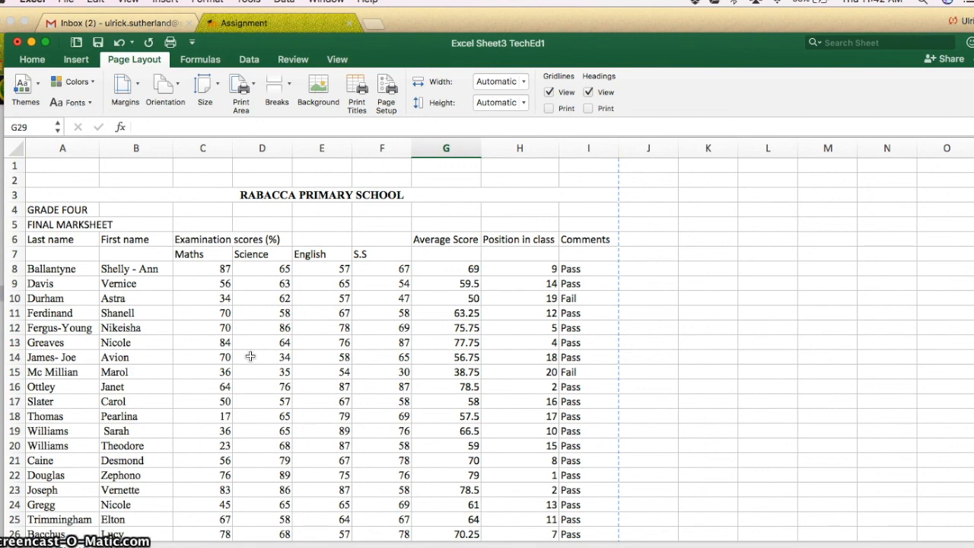
{"action": "scroll", "coordinate": [250, 357], "scroll_direction": "up", "scroll_amount": 2}
{"action": "left_click", "coordinate": [76, 61]}
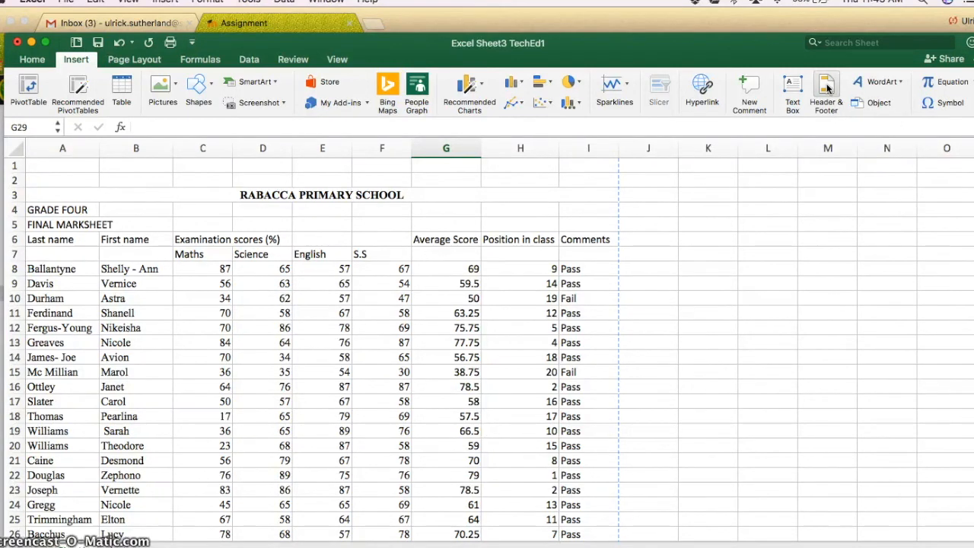
{"action": "scroll", "coordinate": [510, 394], "scroll_direction": "down", "scroll_amount": 10}
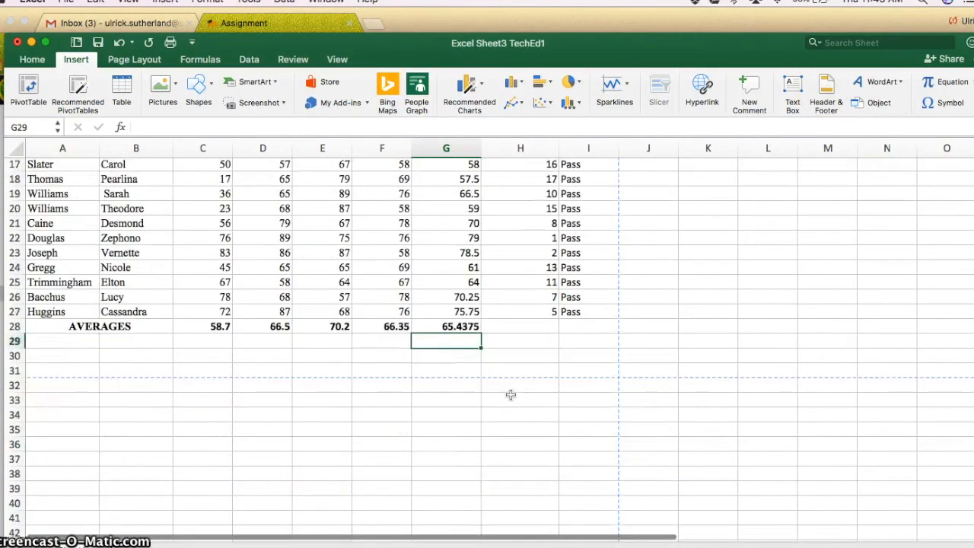
{"action": "scroll", "coordinate": [510, 394], "scroll_direction": "up", "scroll_amount": 1}
{"action": "scroll", "coordinate": [511, 394], "scroll_direction": "up", "scroll_amount": 9}
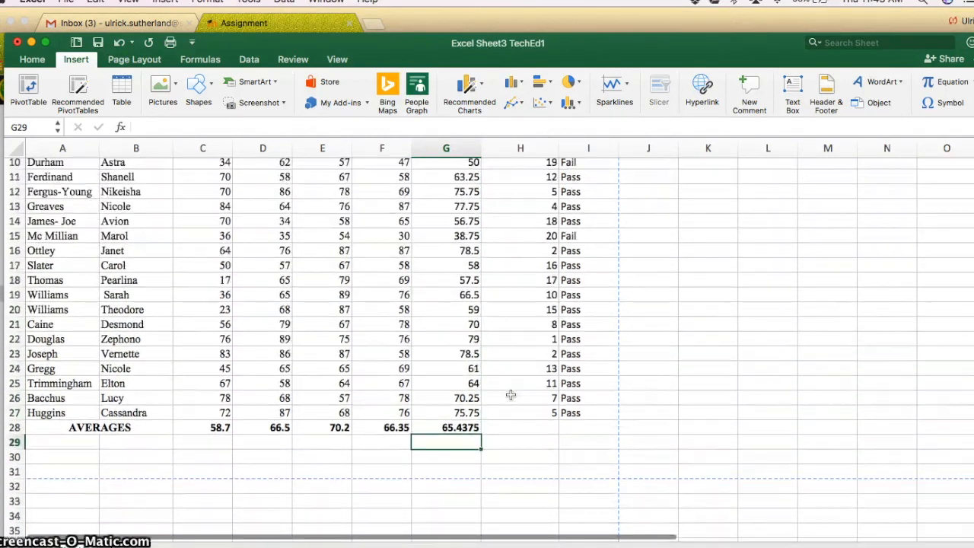